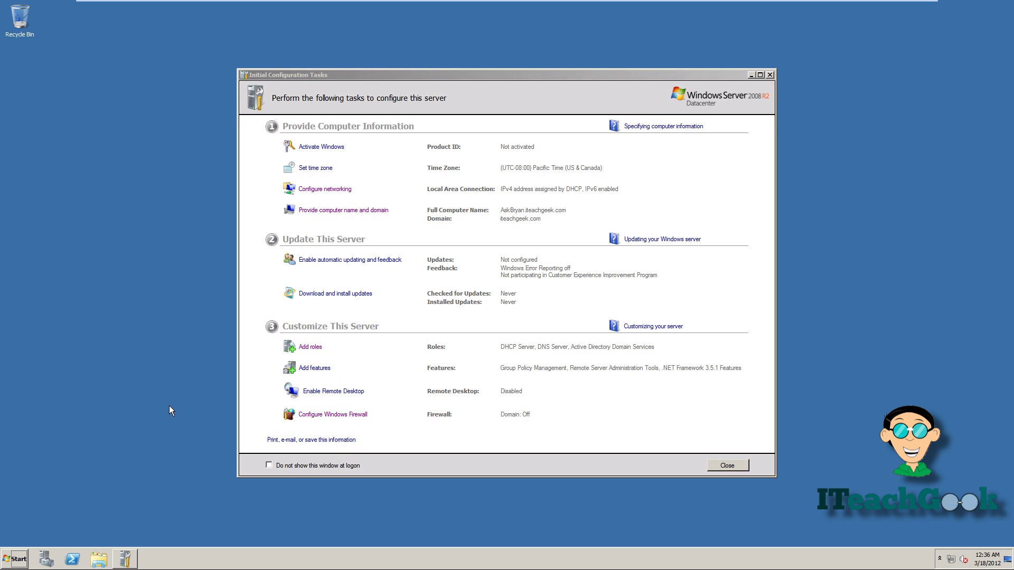
- Start the Add Roles Wizard and select the Web Server (IIS) role
click(314, 347)
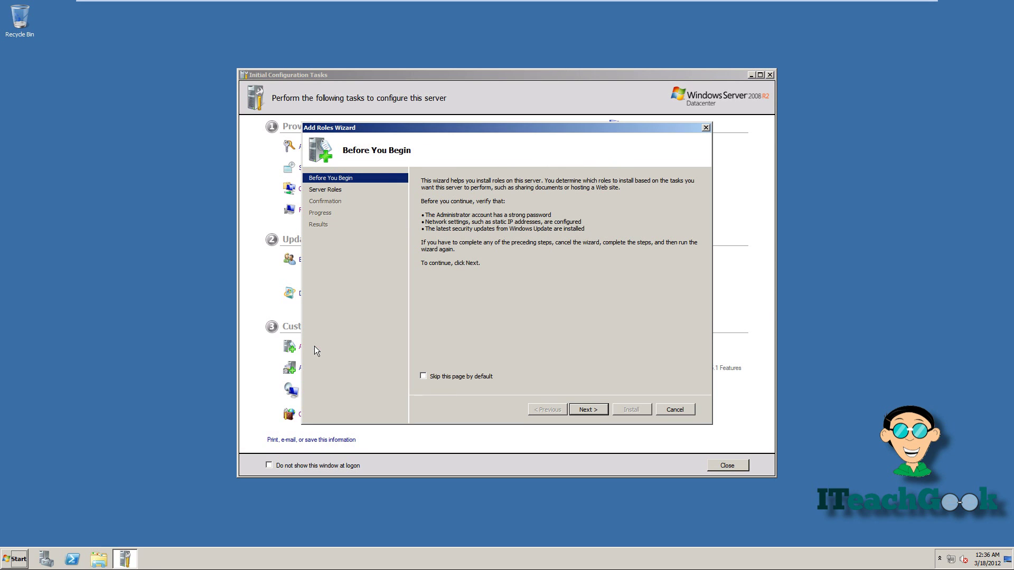
click(578, 410)
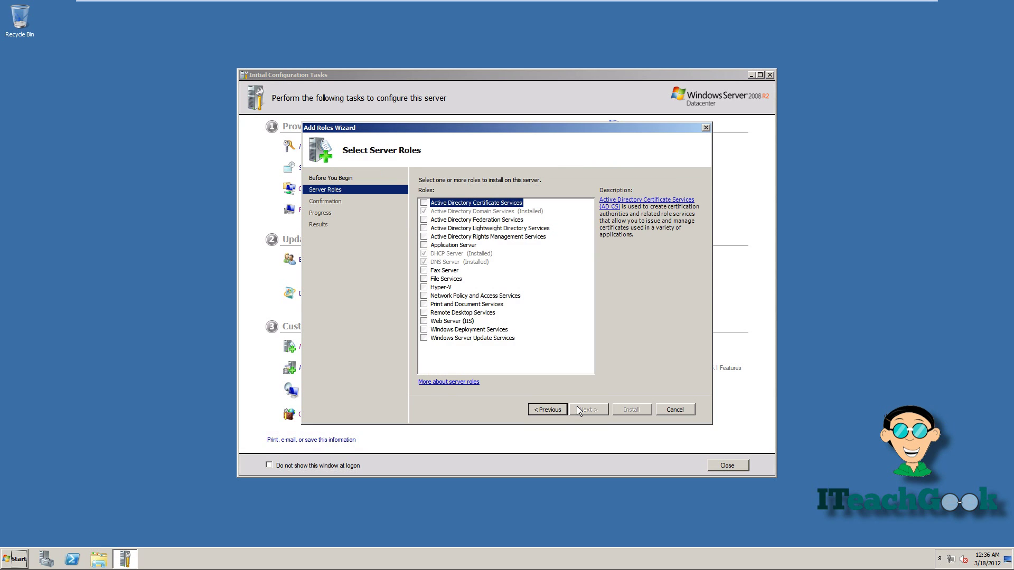
click(424, 321)
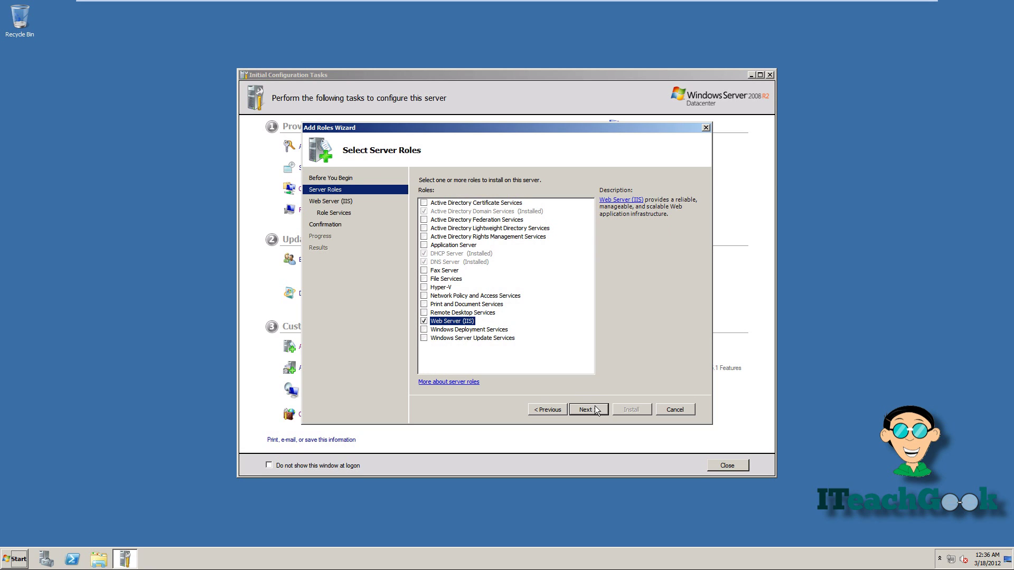
click(593, 410)
click(593, 411)
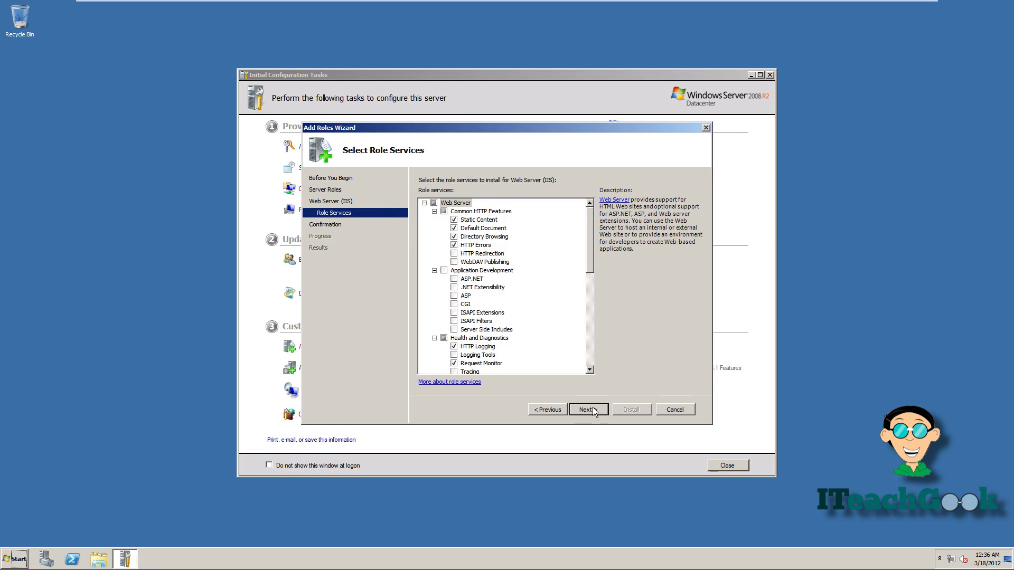
- Add role services ASP.NET, CGI, Basic and Windows Authentication, and IIS 6 Metabase Compatibility
click(454, 279)
click(539, 325)
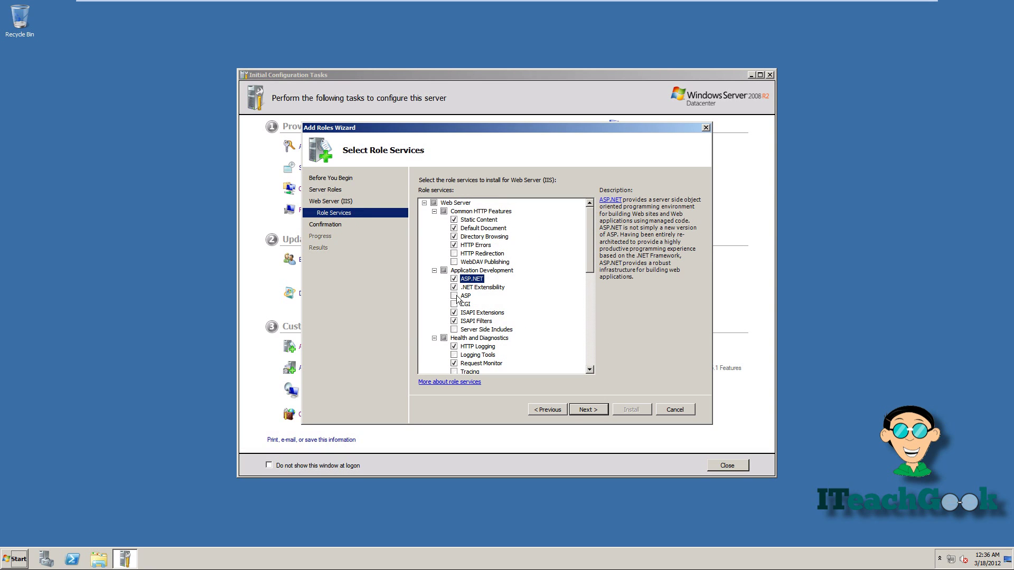
click(453, 304)
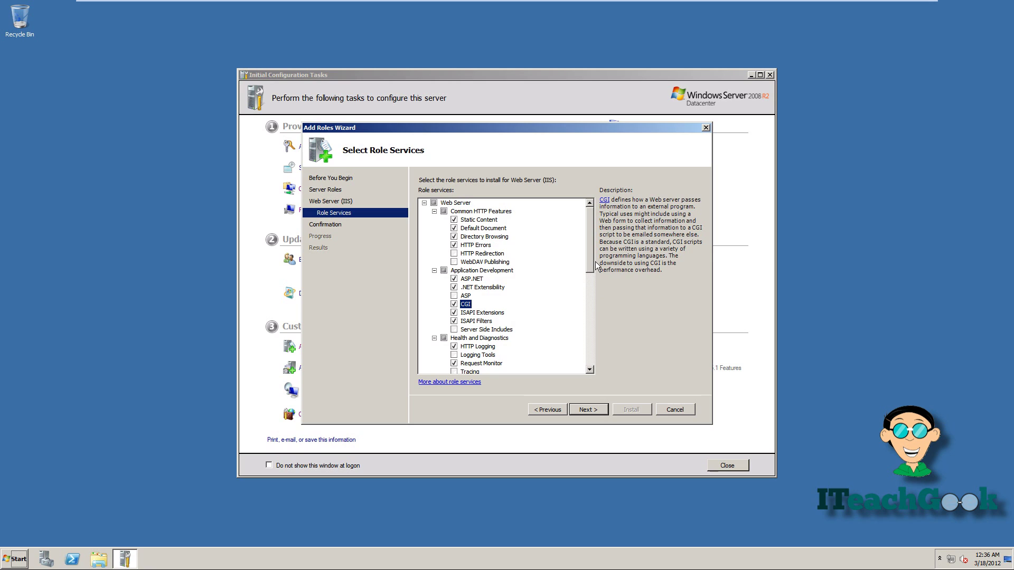
mouse_move(593, 268)
mouse_down()
mouse_move(581, 347)
mouse_move(582, 330)
mouse_up()
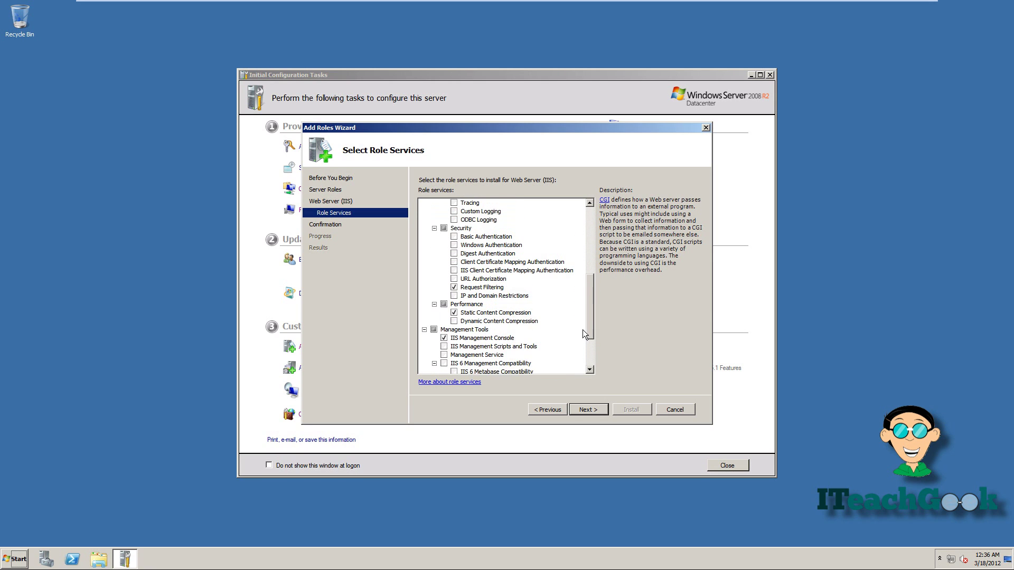
click(454, 237)
click(454, 245)
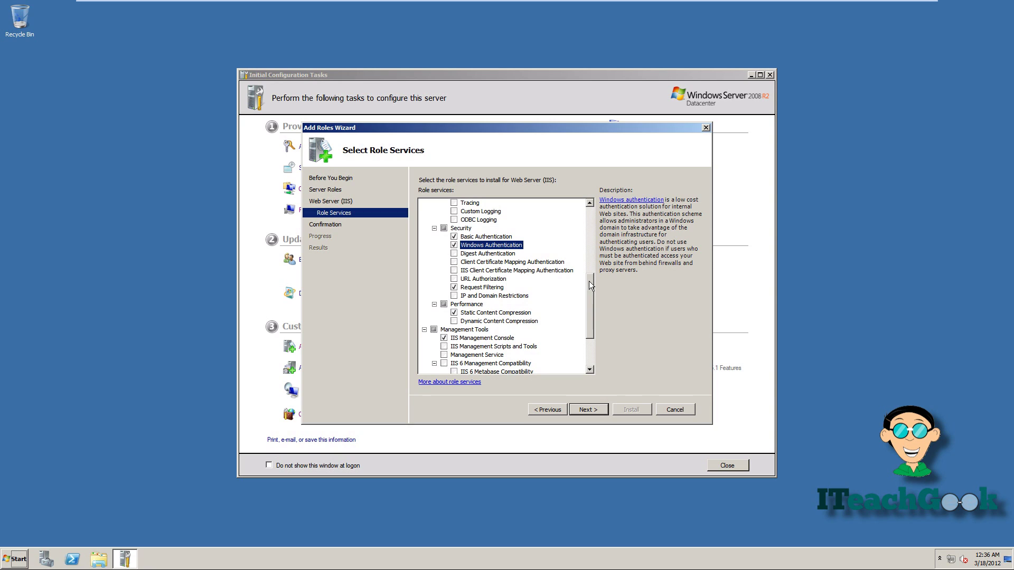
drag(588, 281, 588, 312)
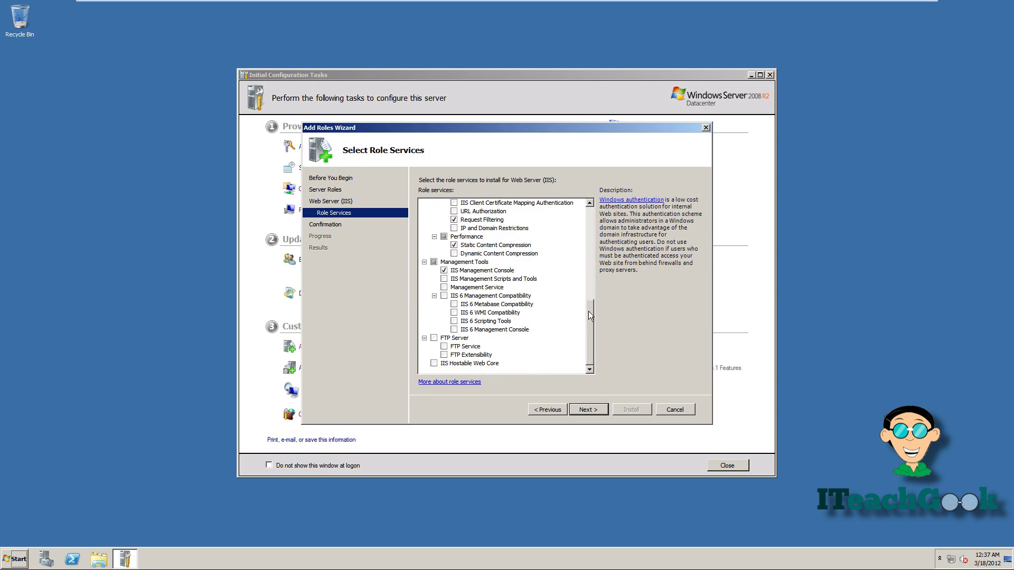
click(455, 305)
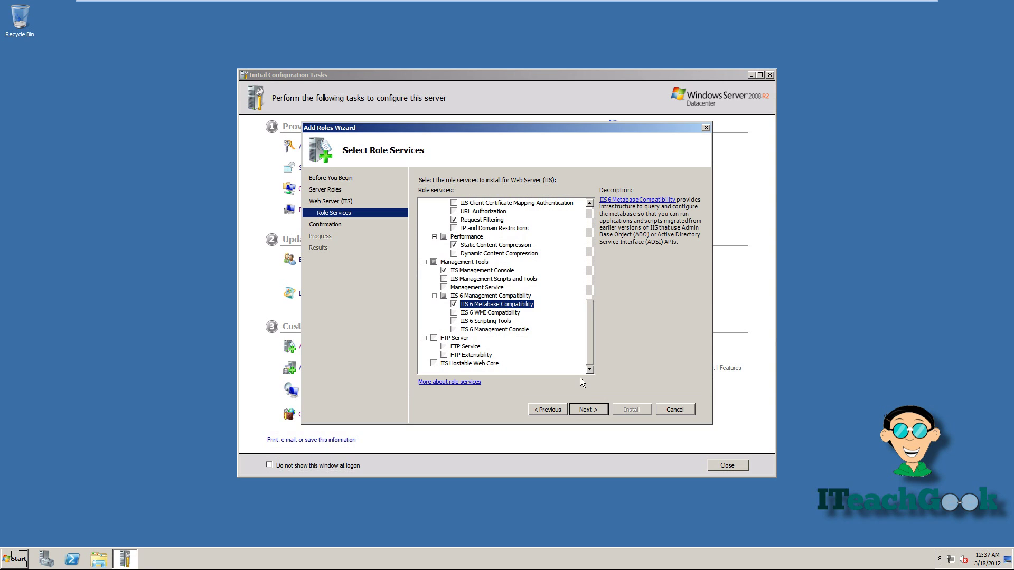
click(584, 409)
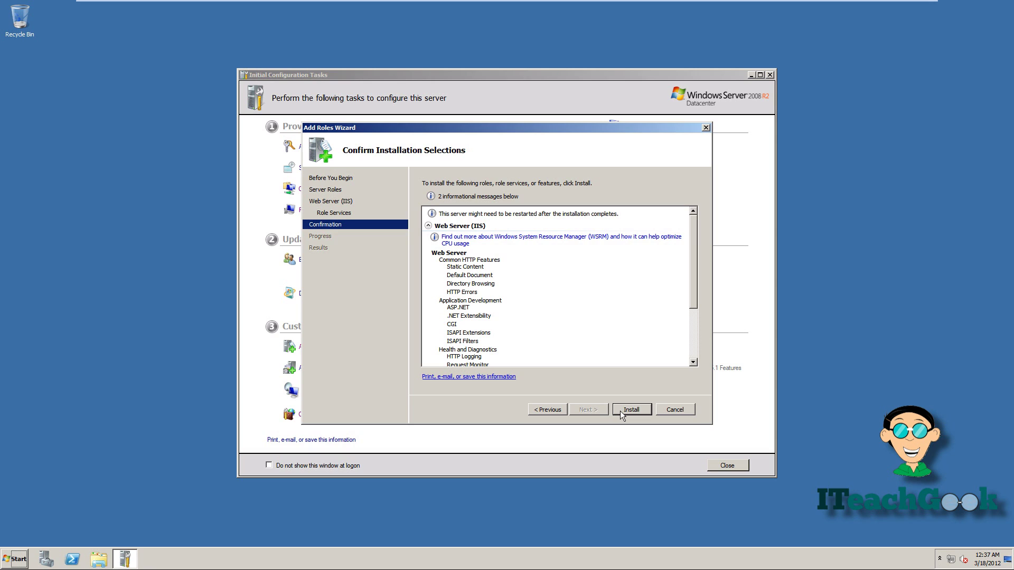
- Install the Web Server (IIS) role and close the wizard when it finishes
click(620, 411)
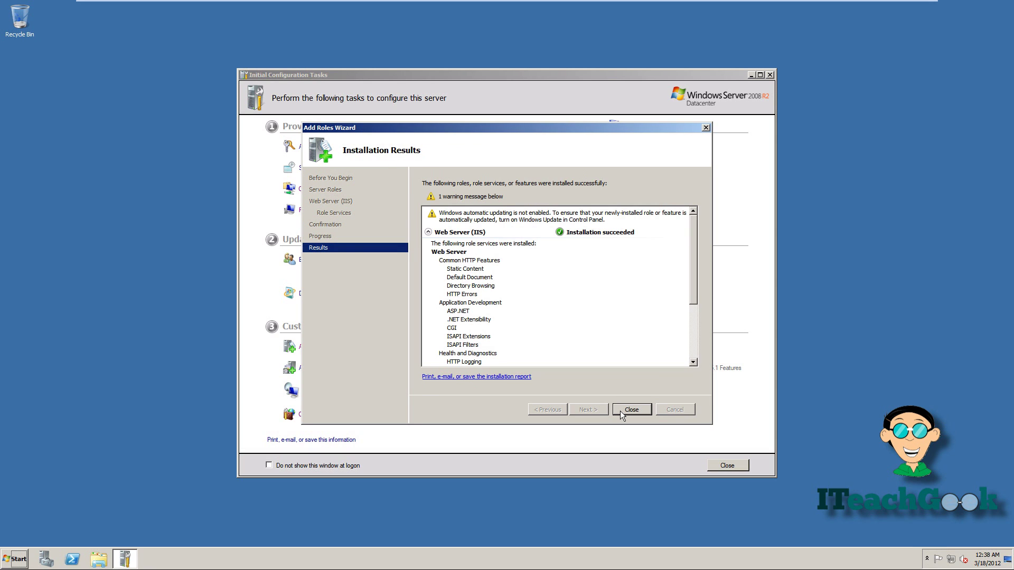
click(620, 410)
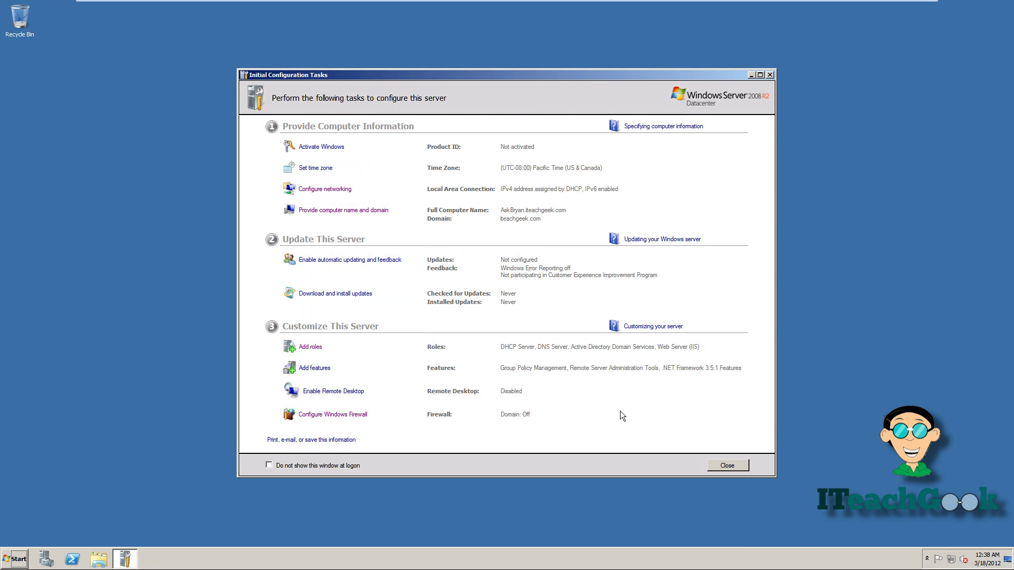
click(11, 559)
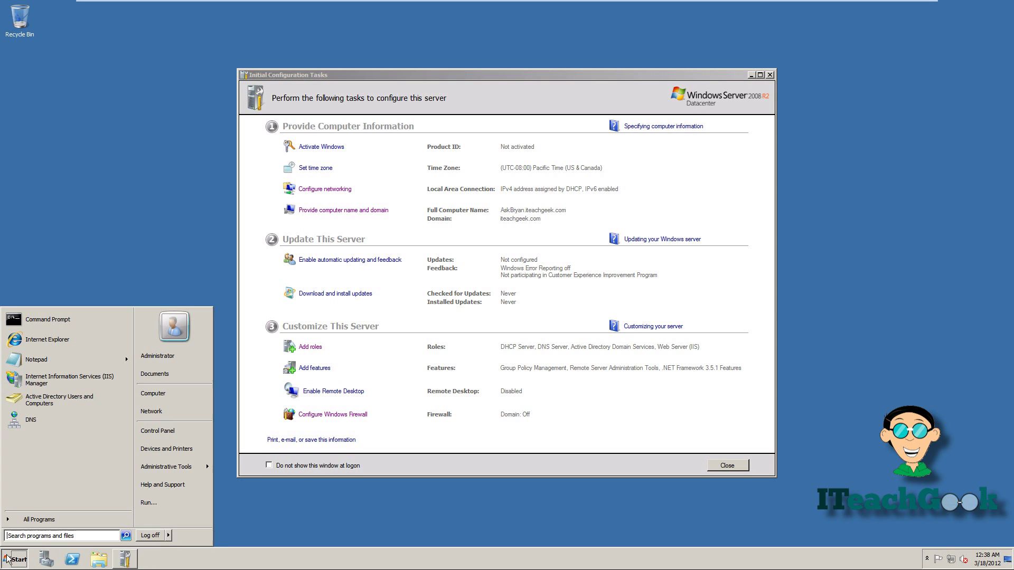
click(68, 345)
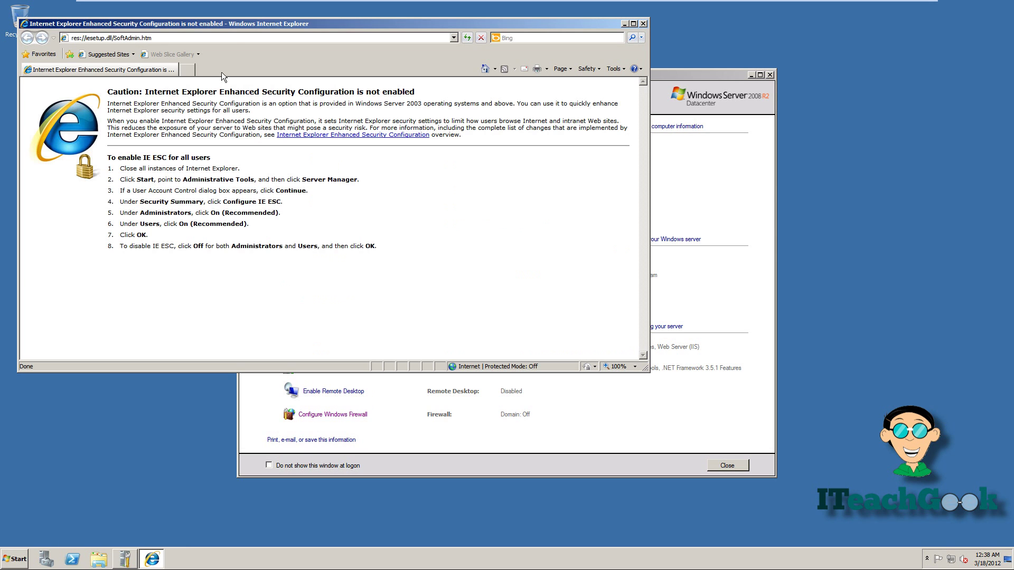
click(232, 39)
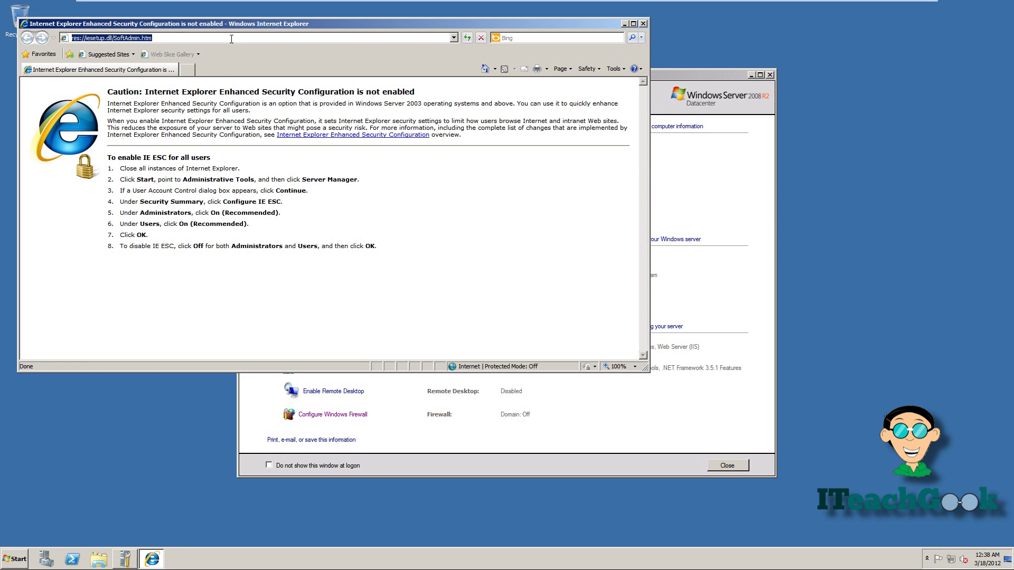
text(lo)
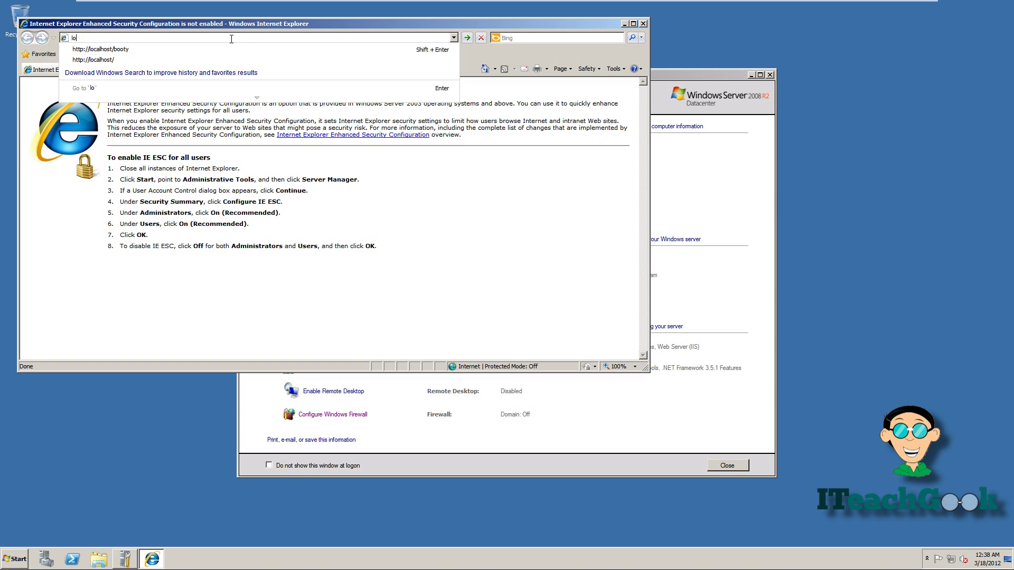
text(calhost)
key(Return)
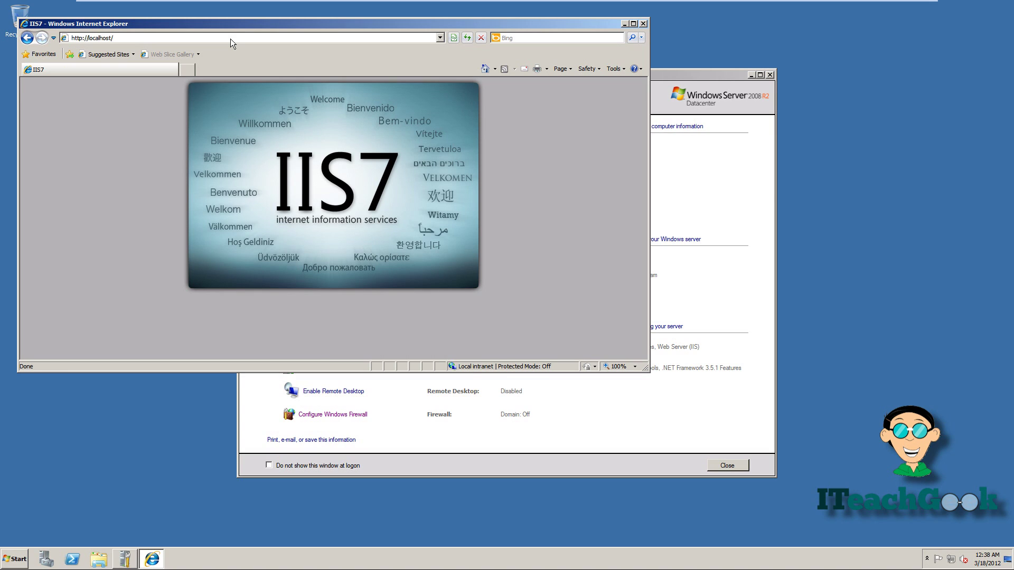
drag(237, 23, 396, 119)
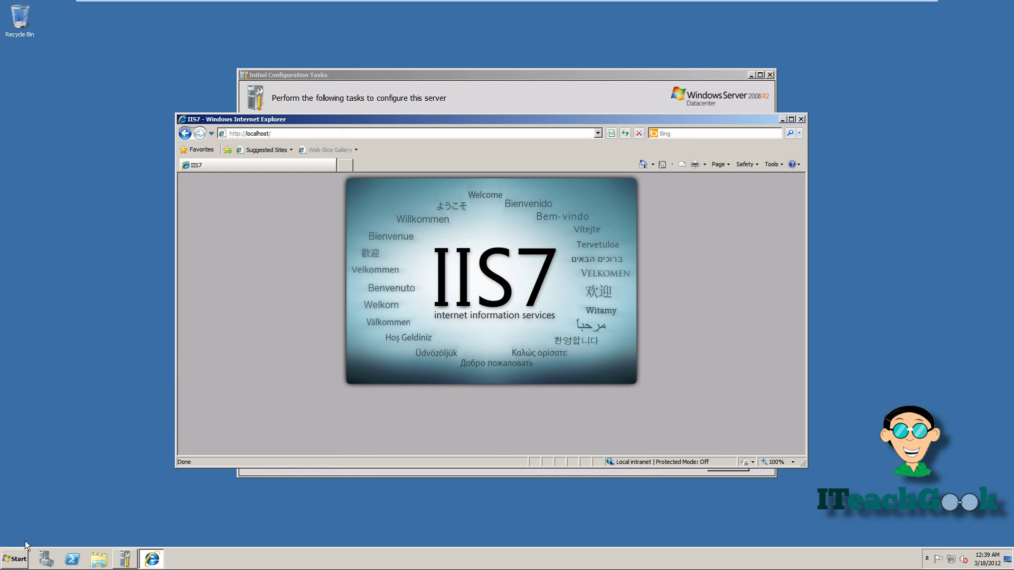
- Browse Windows Explorer to C:\inetpub\wwwroot to see aspnet_client, iisstart and welcome
click(19, 557)
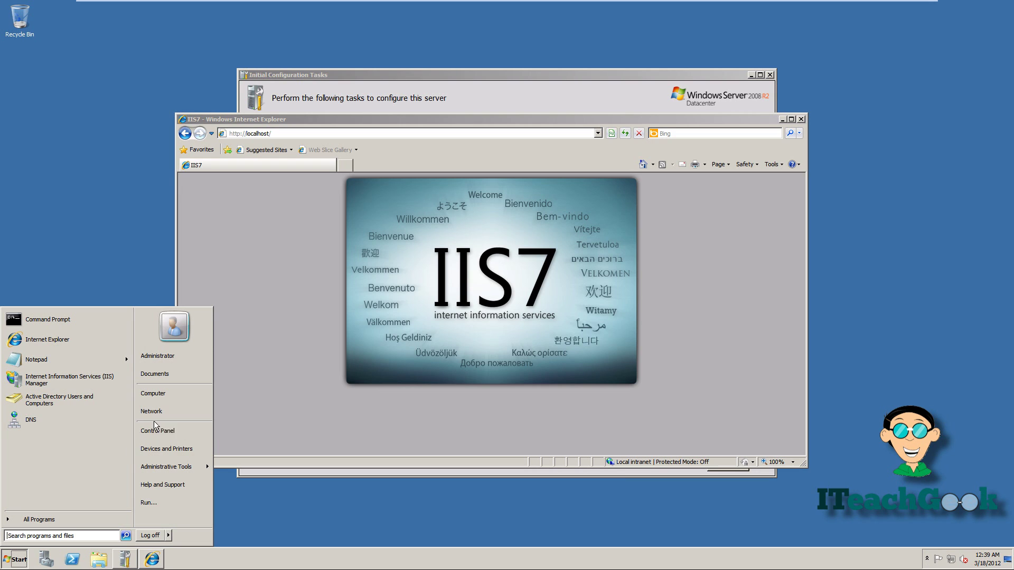
click(157, 396)
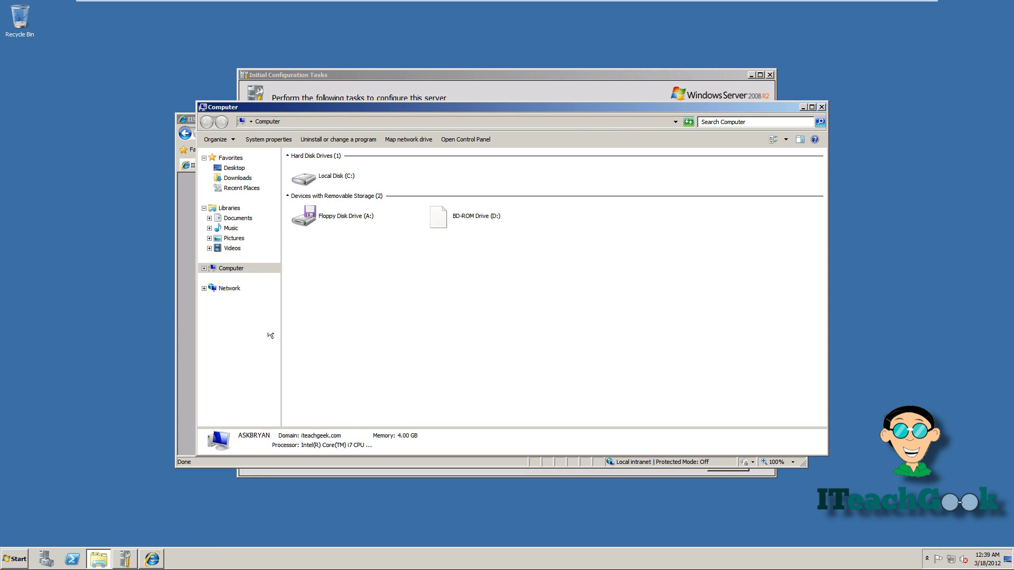
double_click(353, 177)
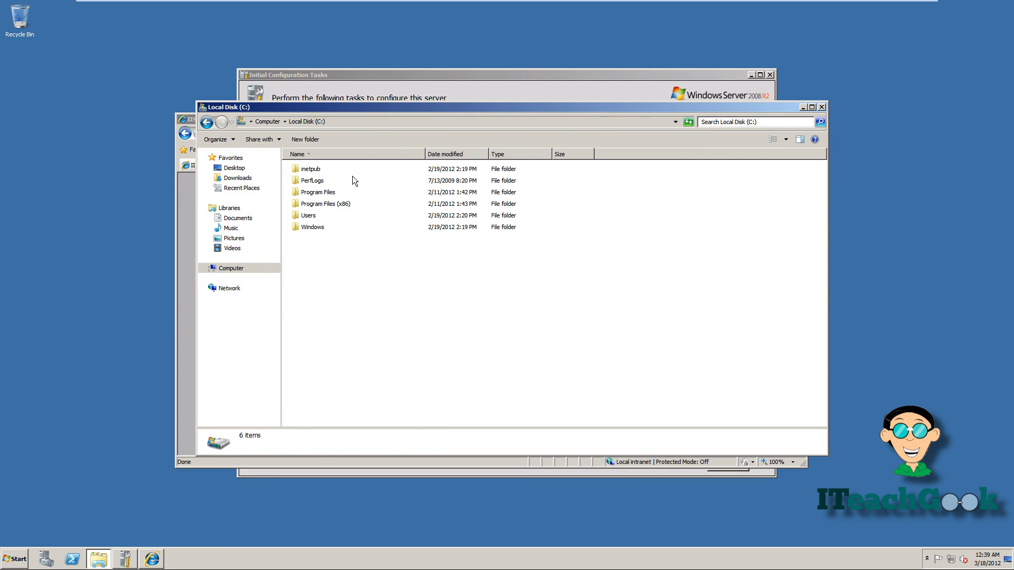
double_click(310, 173)
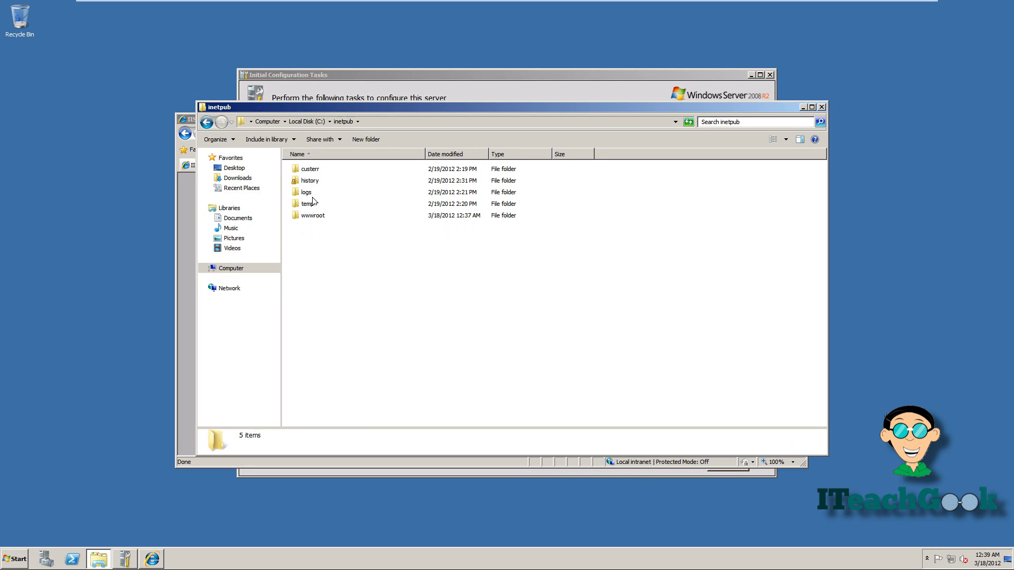
double_click(312, 217)
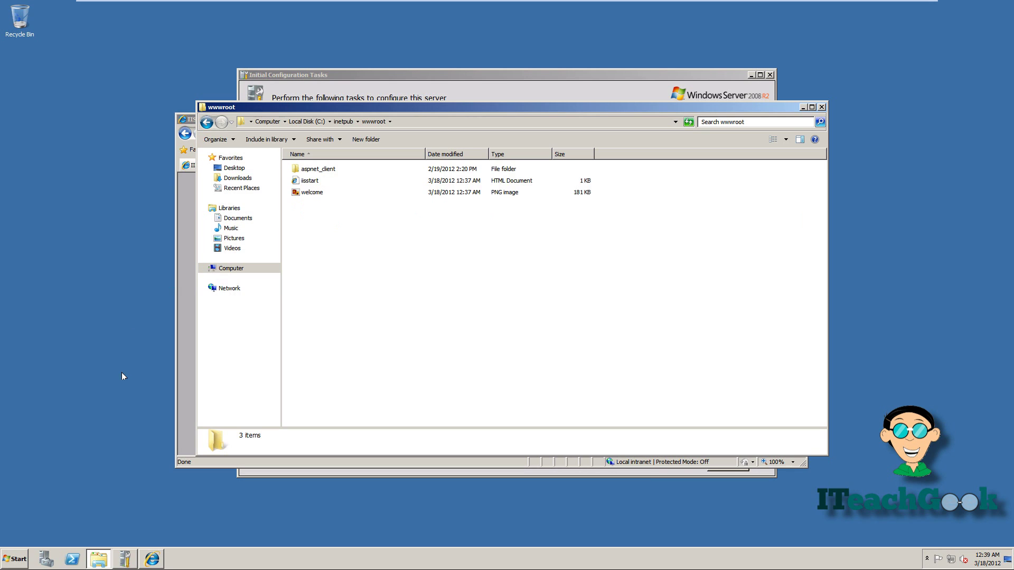
click(12, 558)
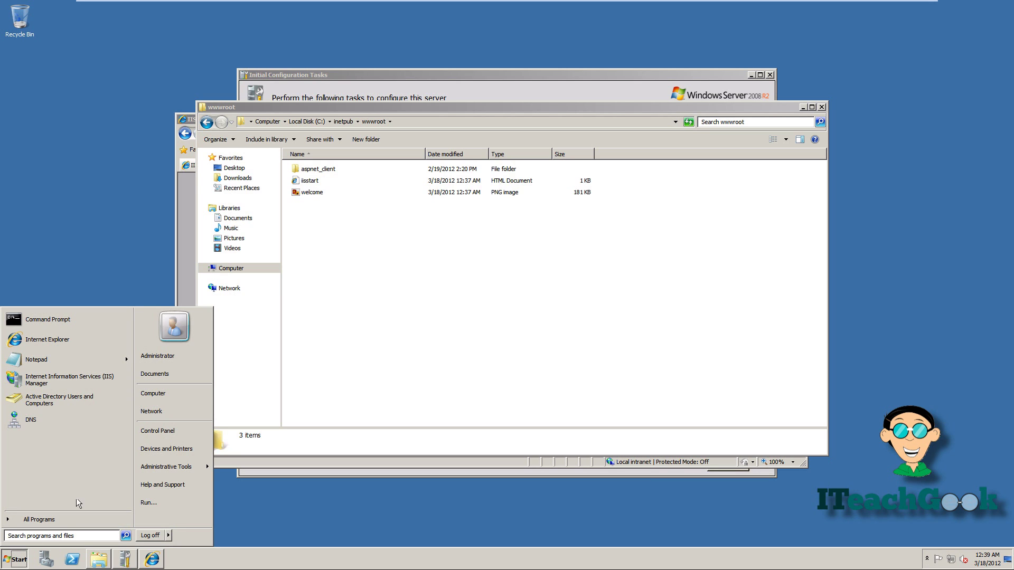
- In IIS Manager, expand Default Web Site under Sites and view its Default Document list
mouse_move(165, 475)
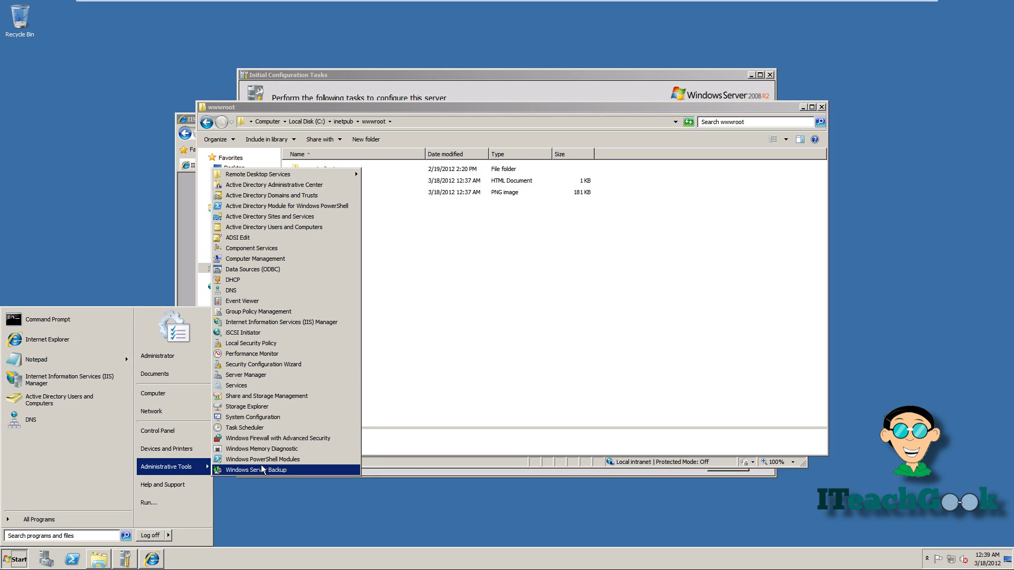
click(293, 322)
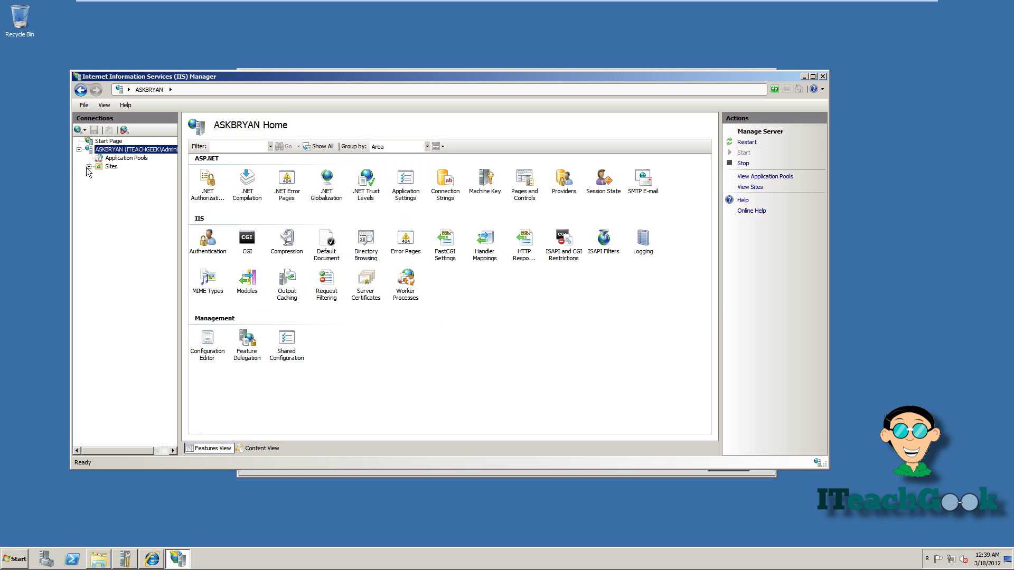
click(88, 167)
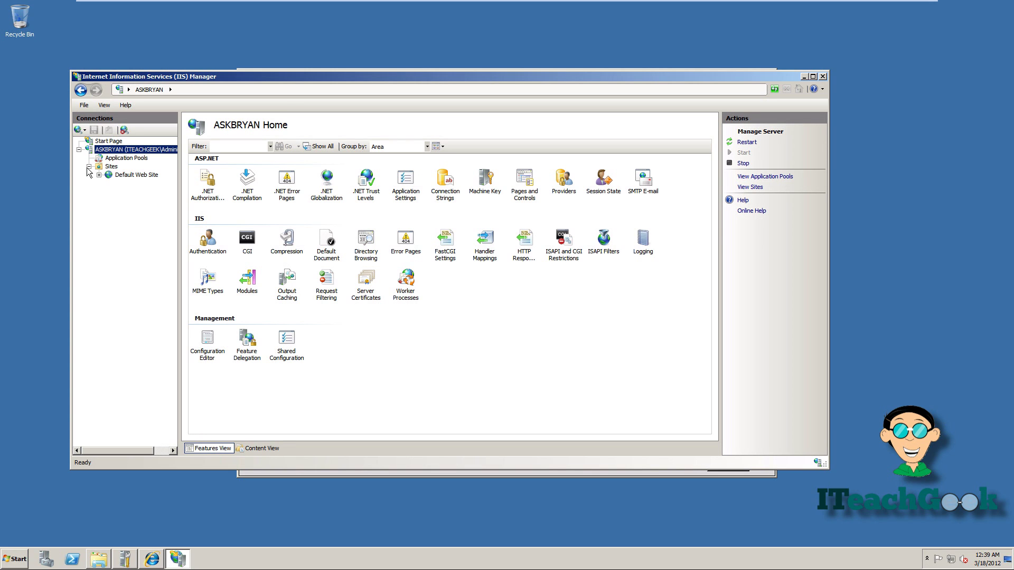
click(120, 177)
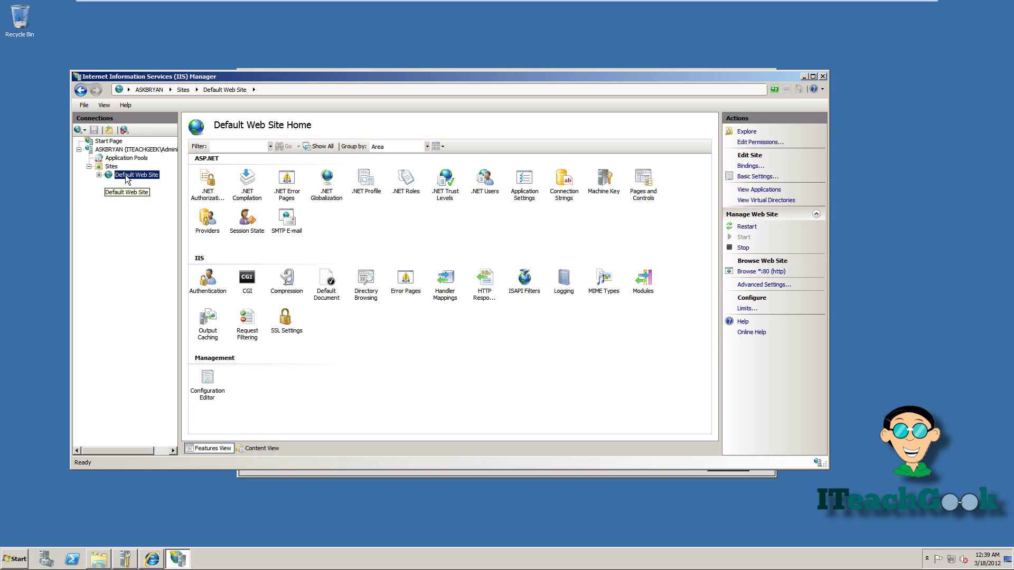
click(100, 176)
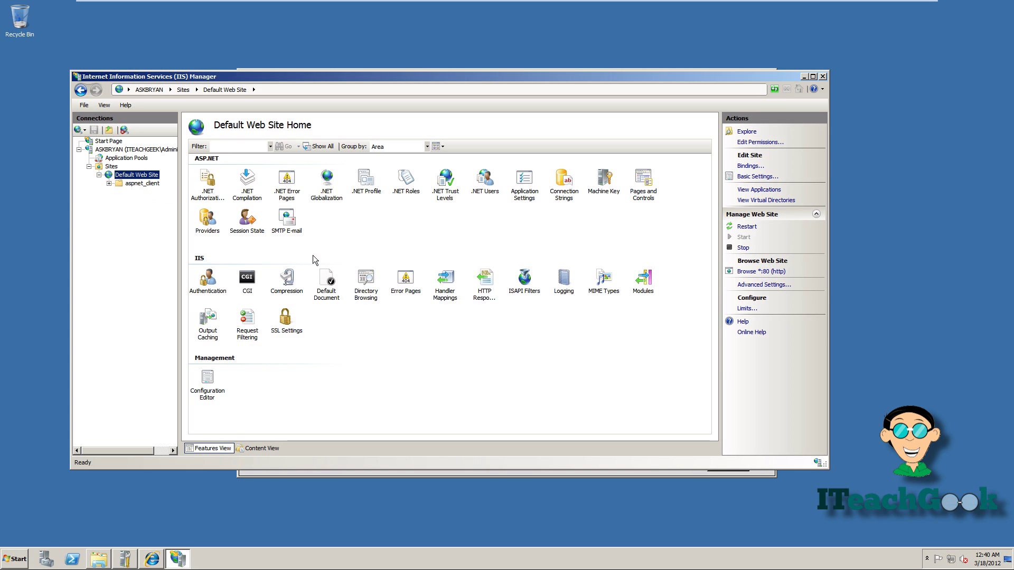
double_click(334, 278)
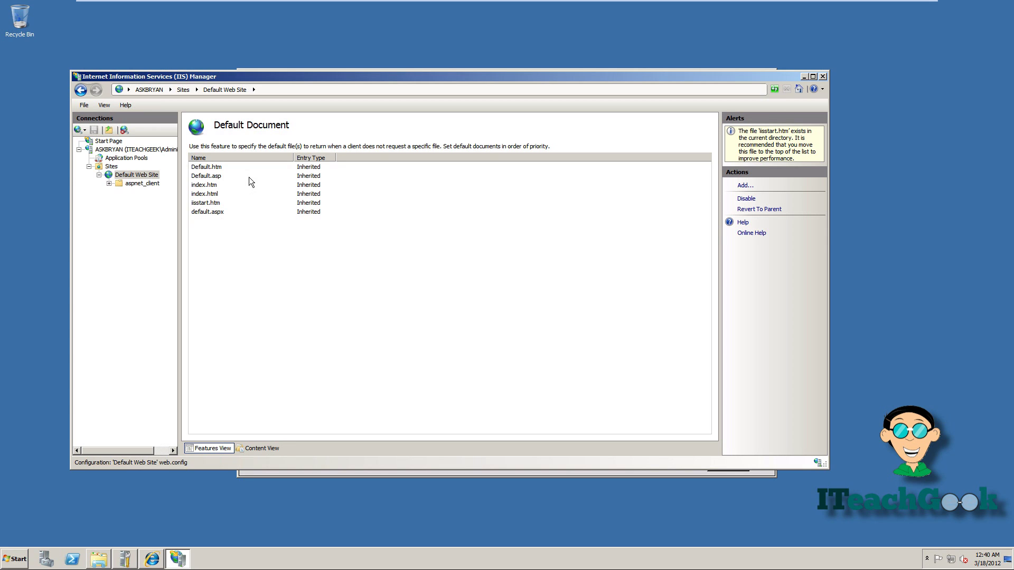
click(223, 169)
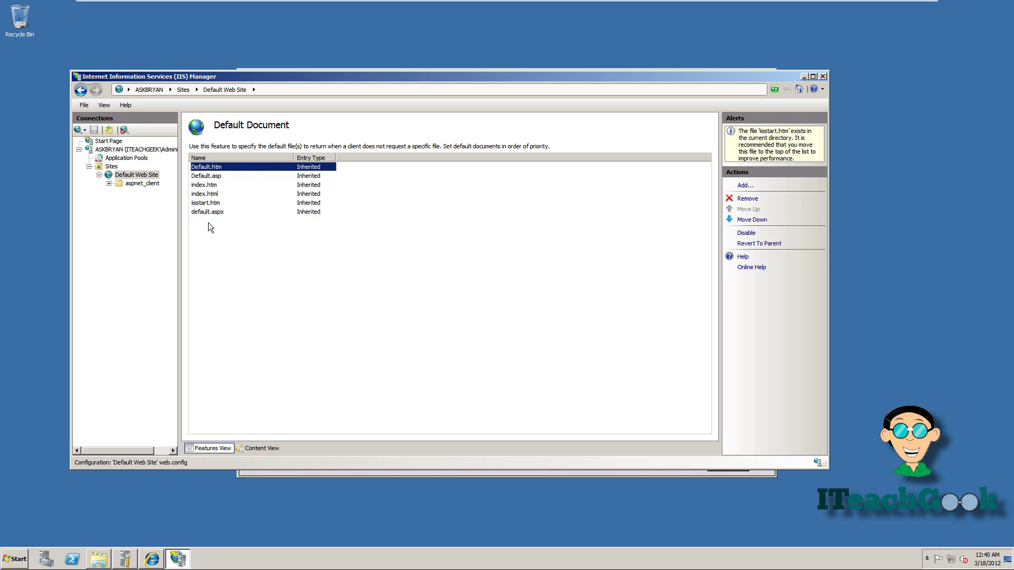
click(81, 90)
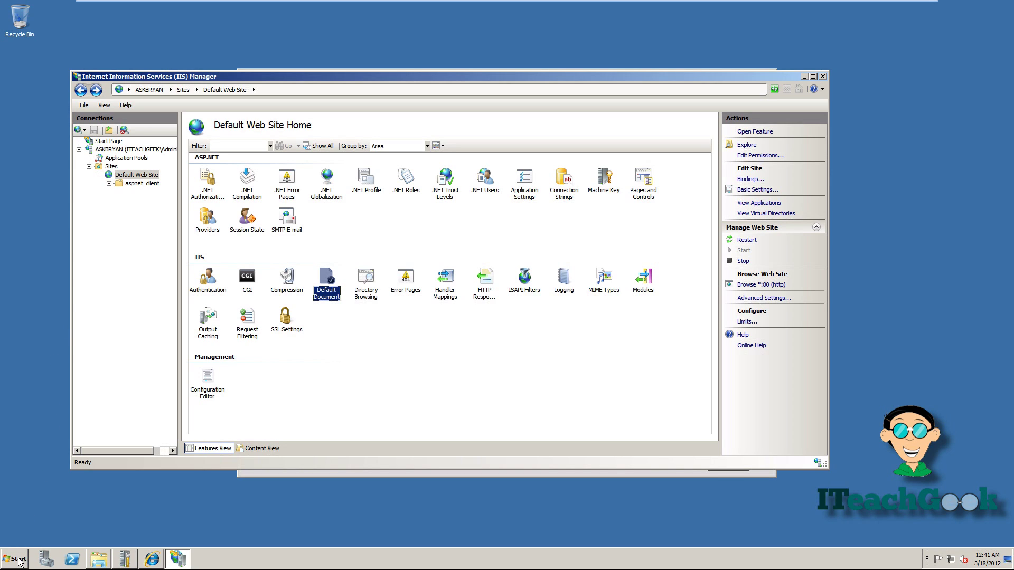
- Create a new folder named test in C:\inetpub\wwwroot
click(96, 557)
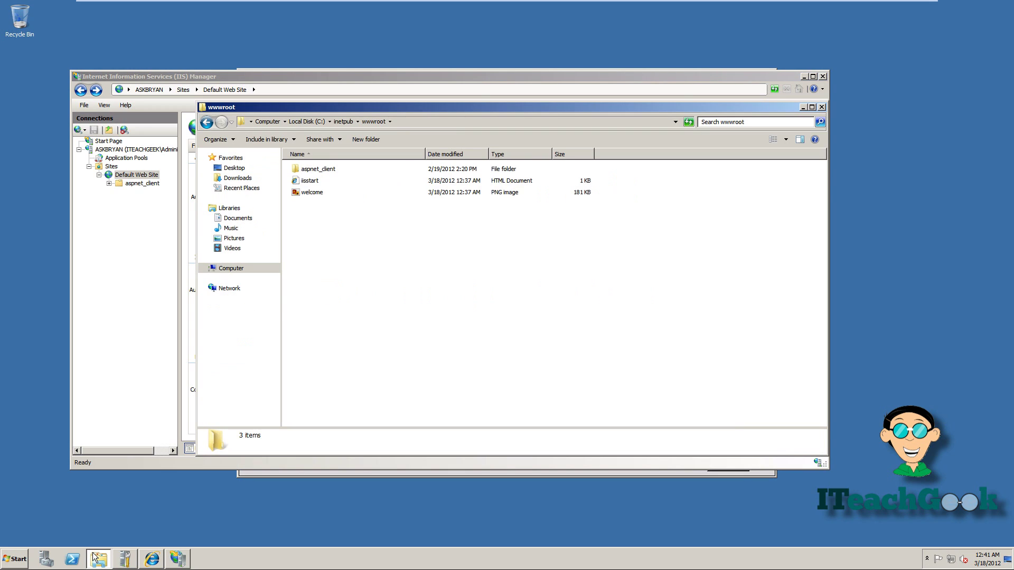
right_click(310, 284)
mouse_move(362, 381)
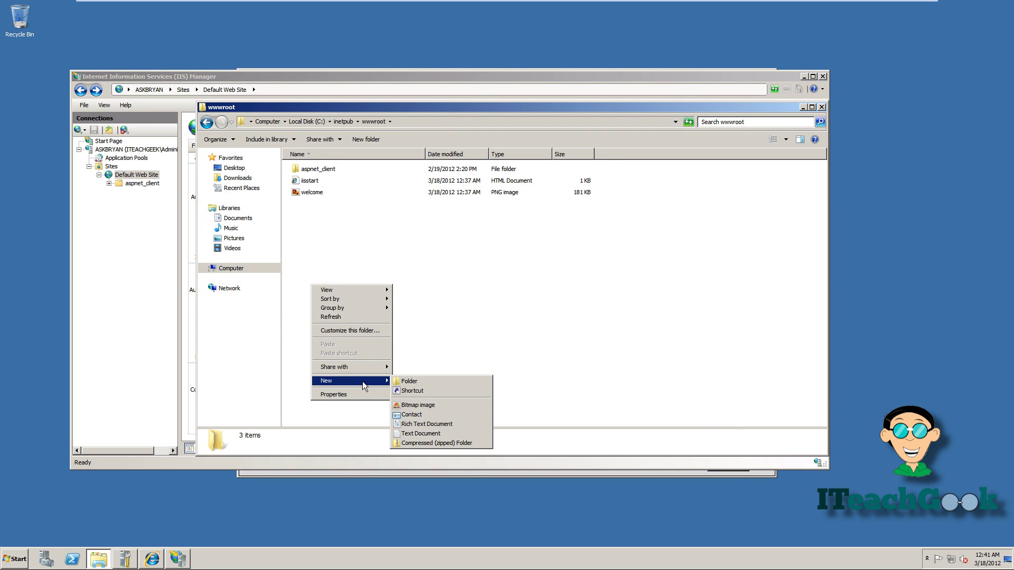
click(401, 381)
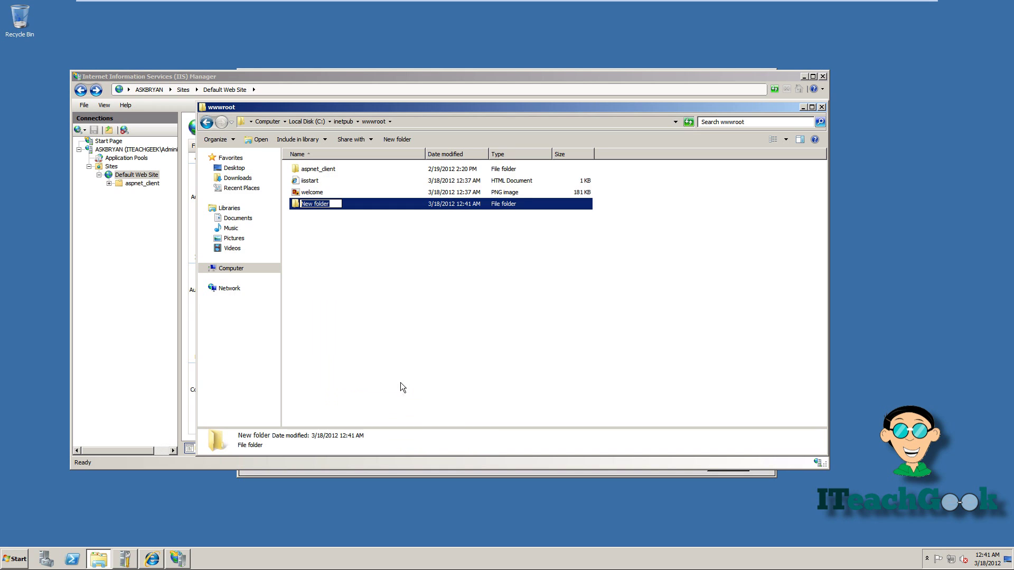
text(te)
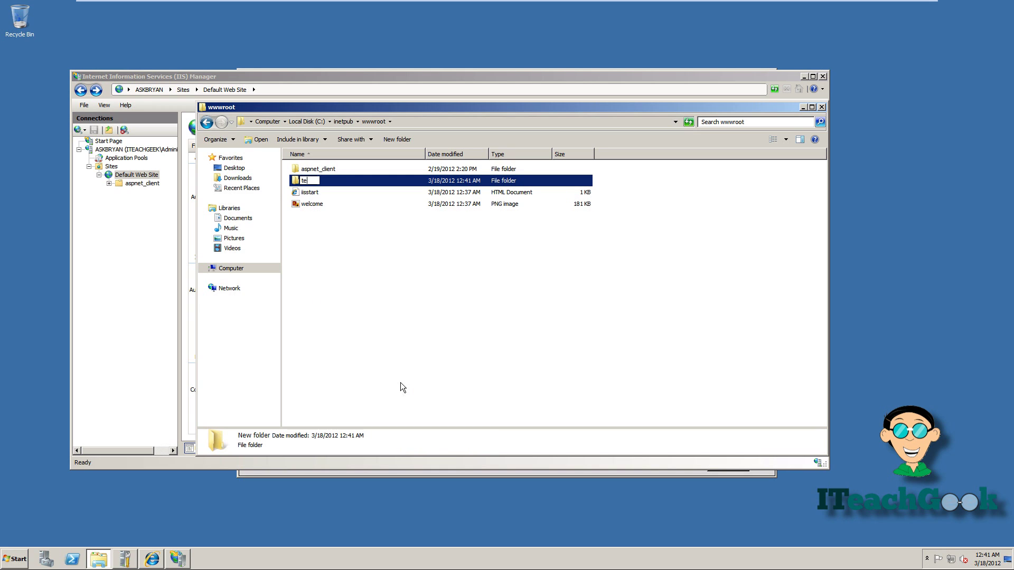
text(st)
click(442, 267)
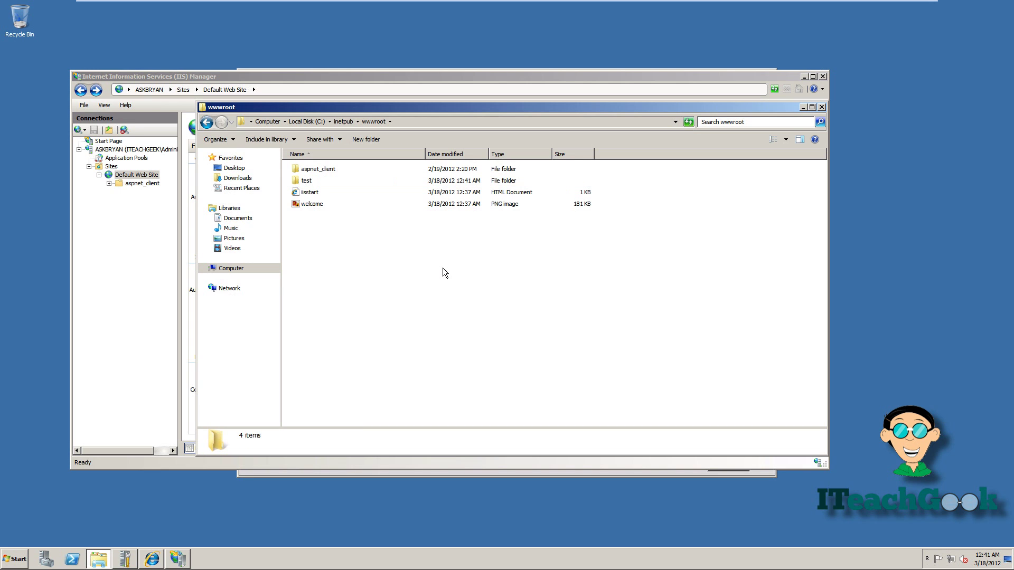
click(100, 239)
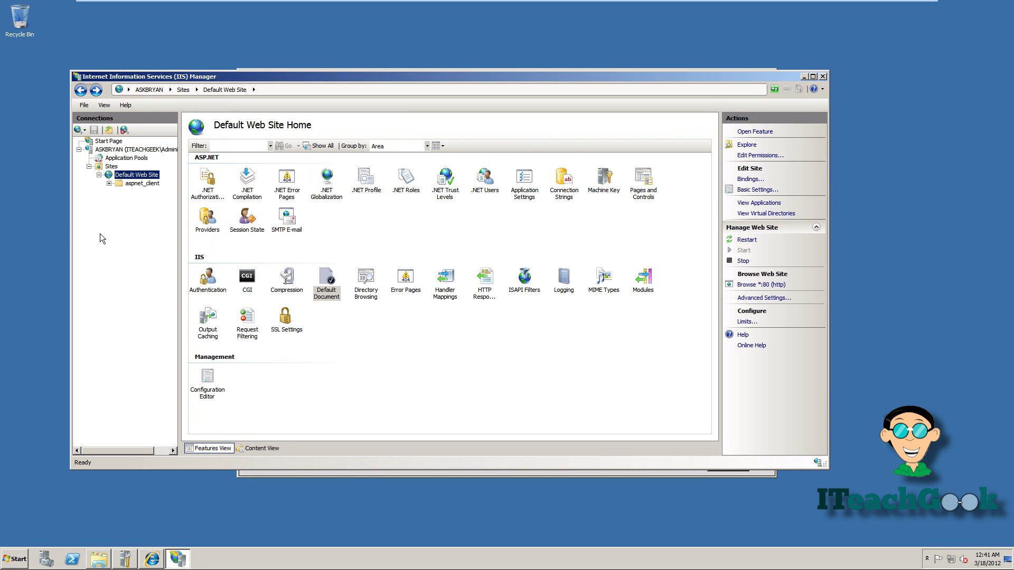
- Add virtual directory 'monkey' to Default Web Site with physical path C:\inetpub\wwwroot\test
right_click(129, 178)
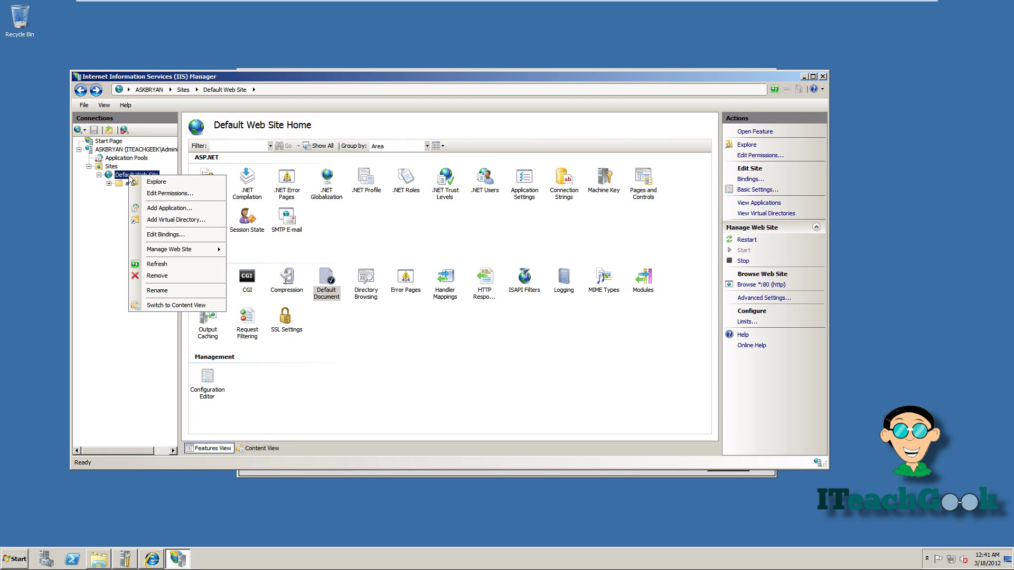
click(162, 220)
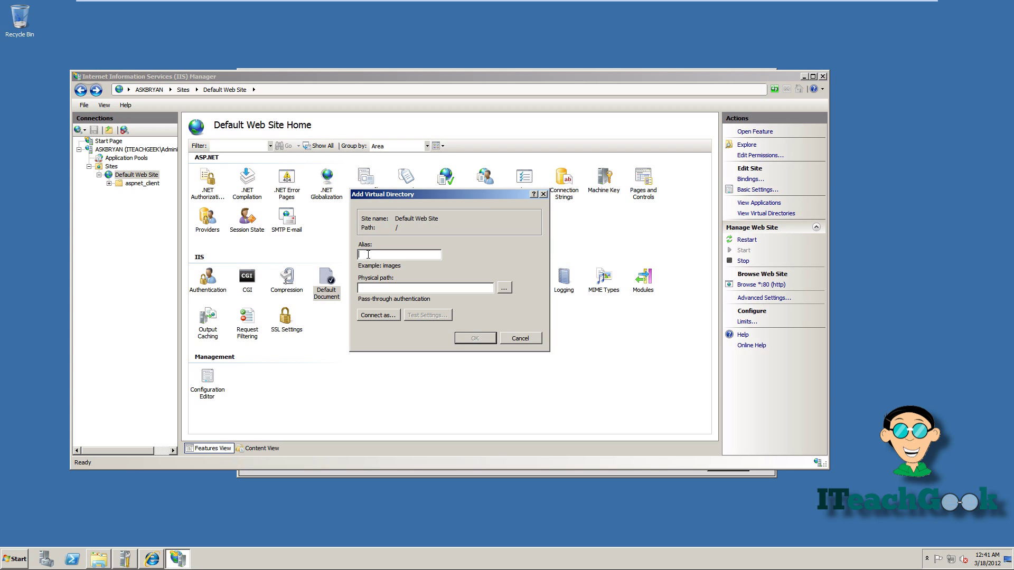
text(monkey)
click(501, 287)
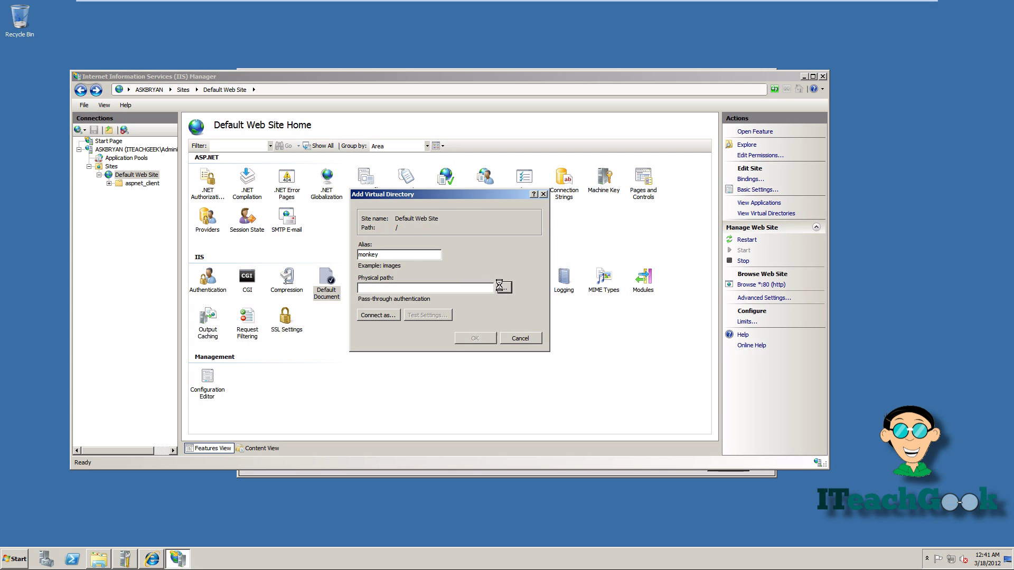
click(501, 288)
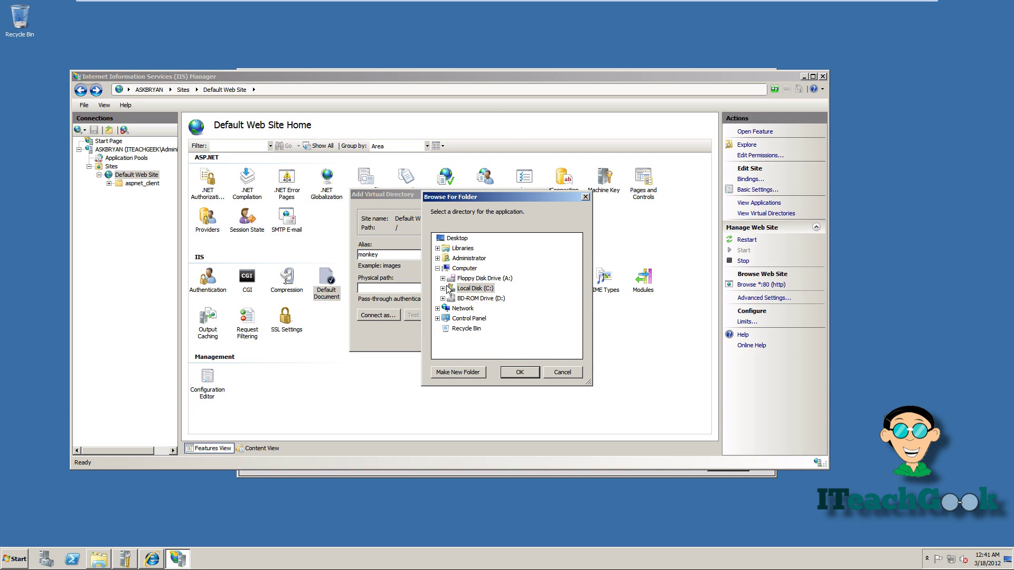
click(442, 288)
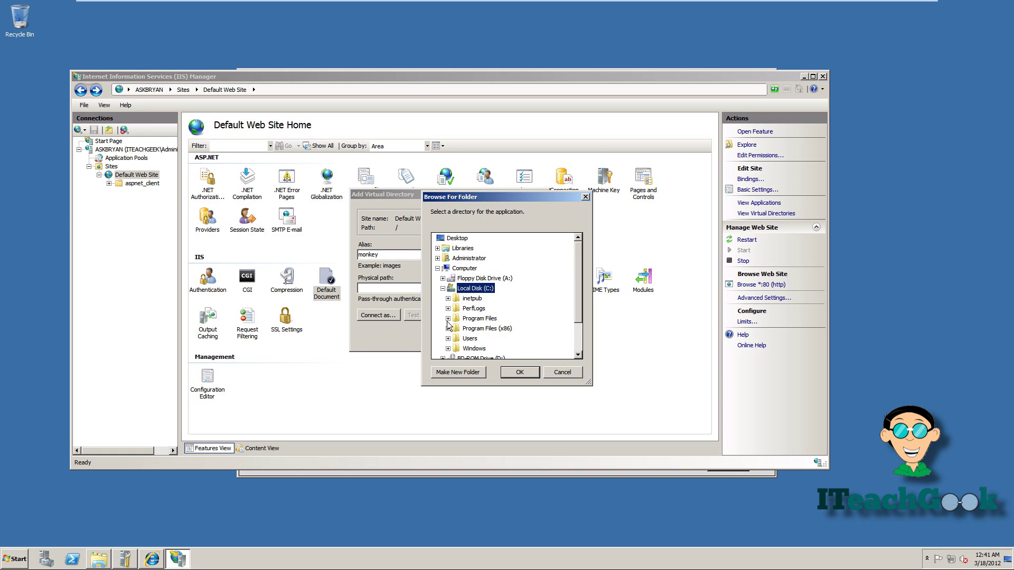
click(447, 298)
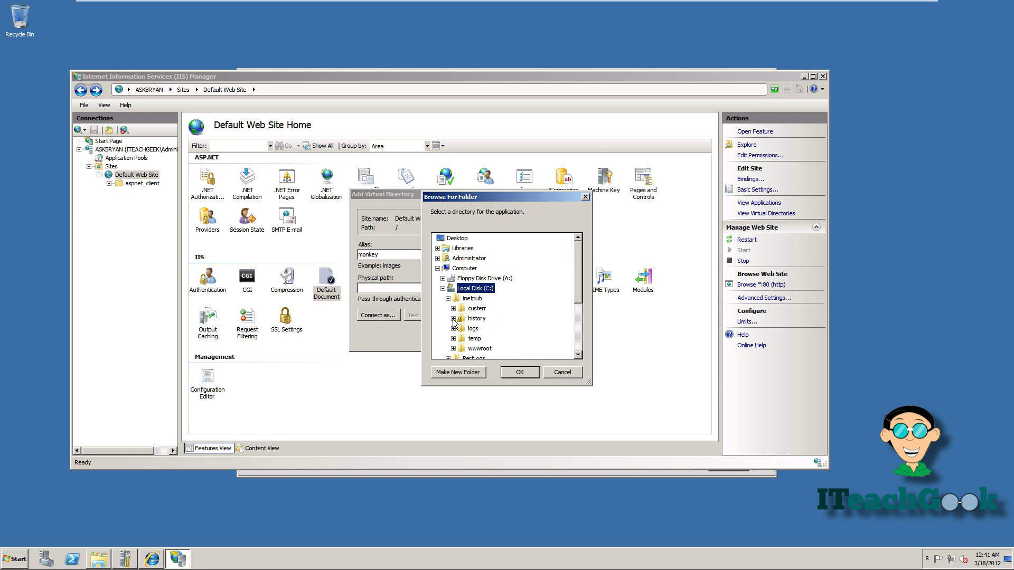
click(453, 348)
click(479, 348)
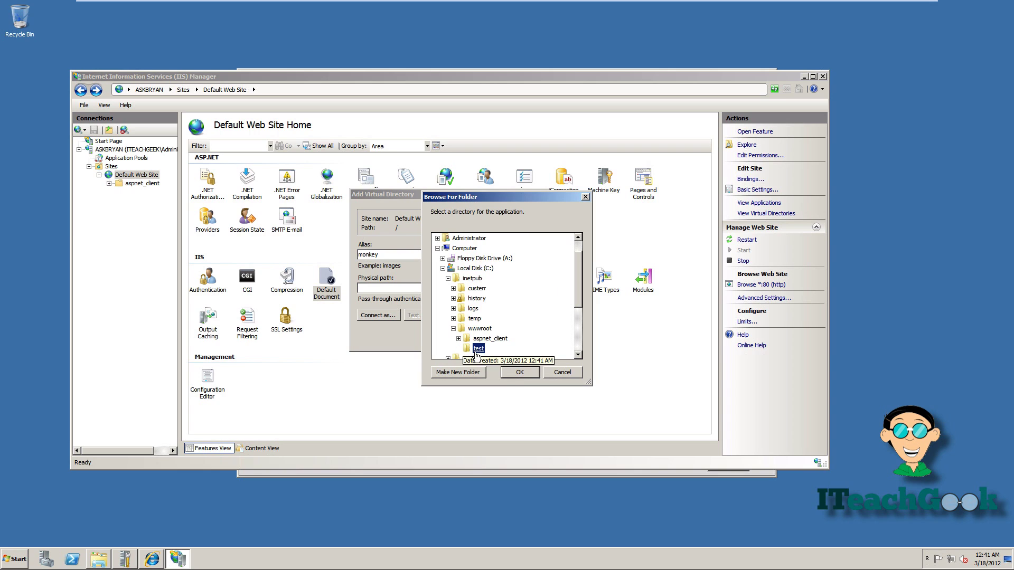
click(515, 373)
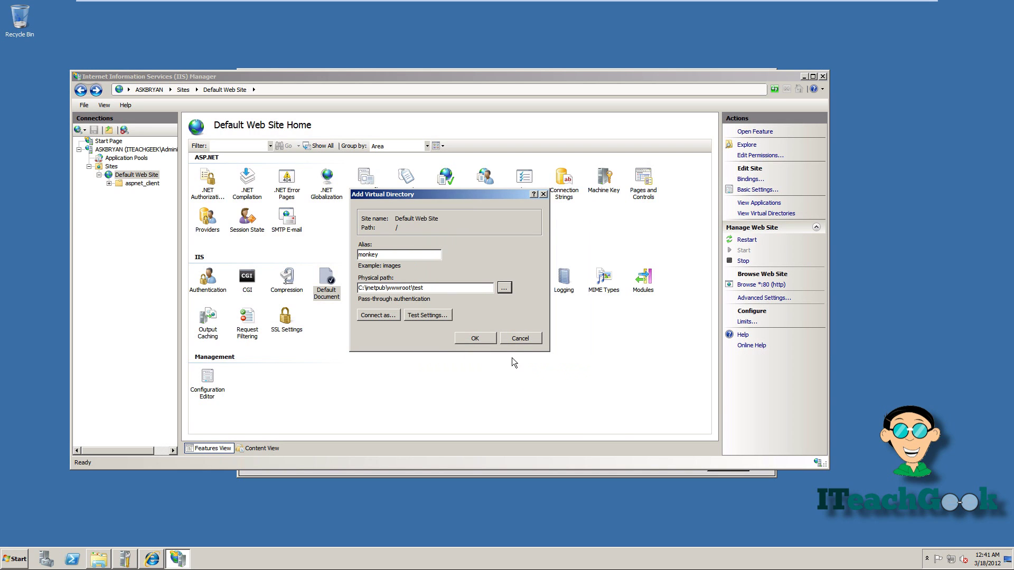
click(477, 337)
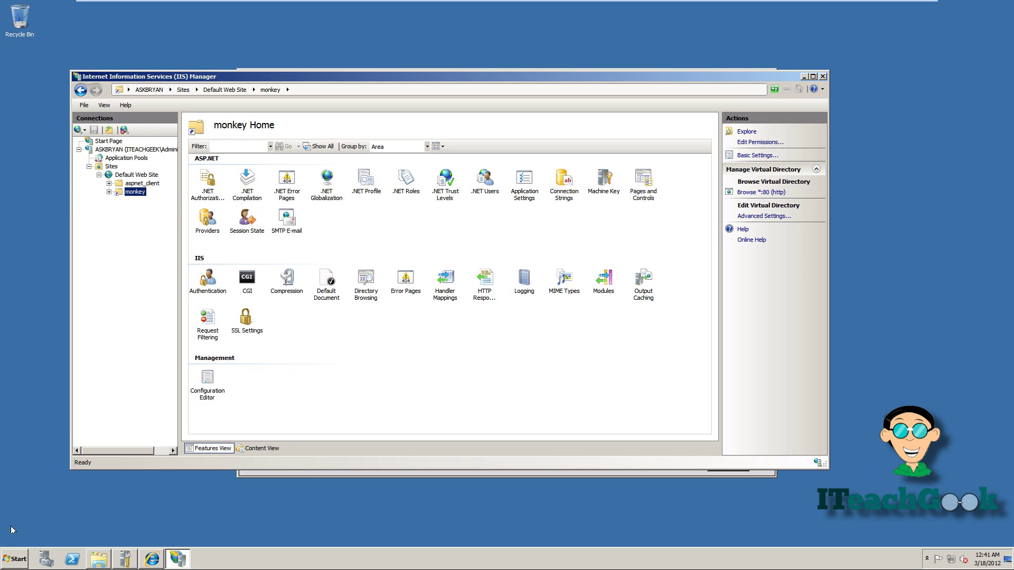
click(11, 561)
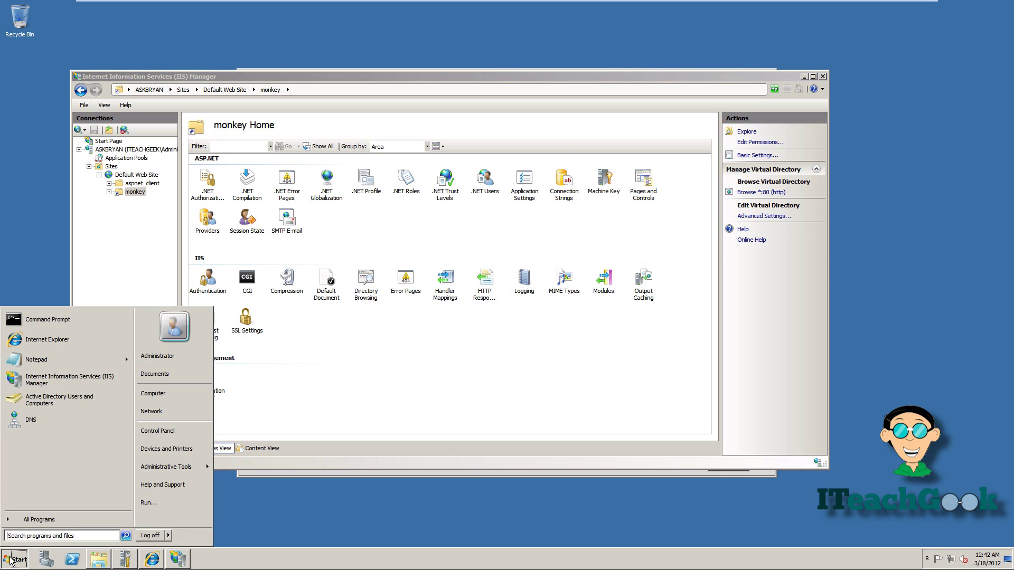
- Type an HTML page with body 'I Work!!!!!!!!!!!!!!' into a new Notepad document
click(86, 368)
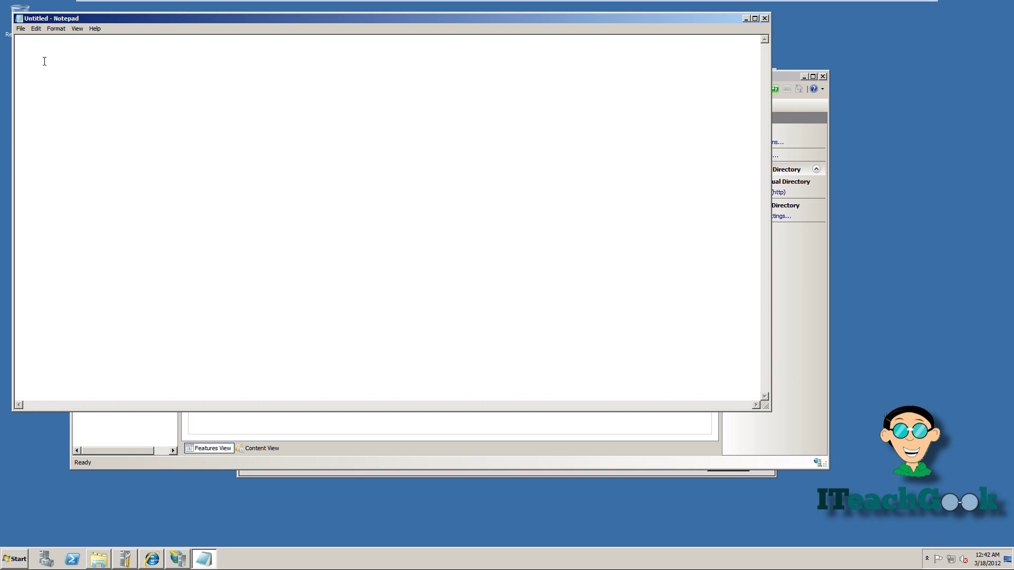
text(<html> <head> </head> <body> I Work!!!!!!!!!!!!!! </body> </html)
click(22, 30)
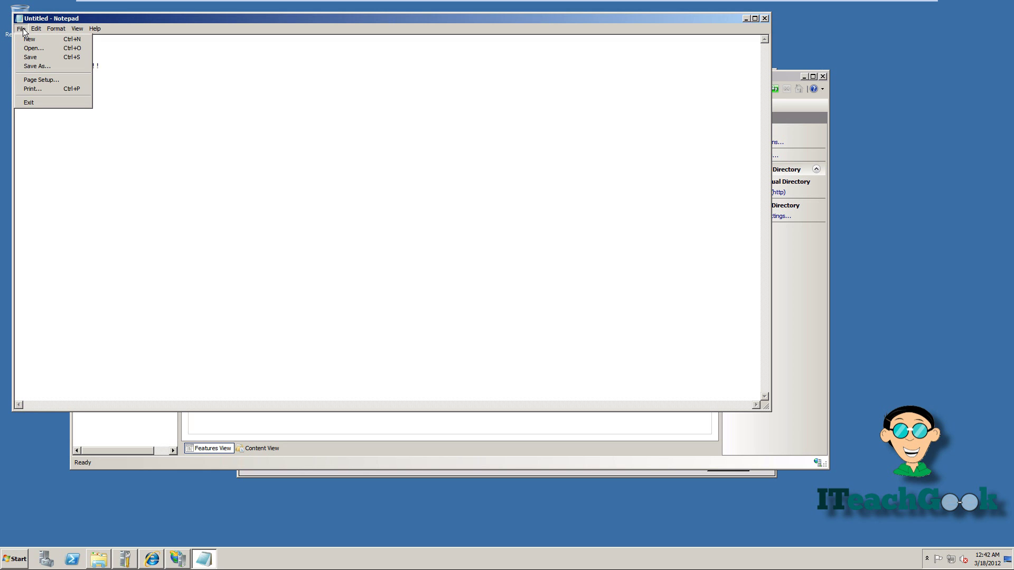
- Save the page as index.html with All Files type in wwwroot\test, then close Notepad
click(37, 66)
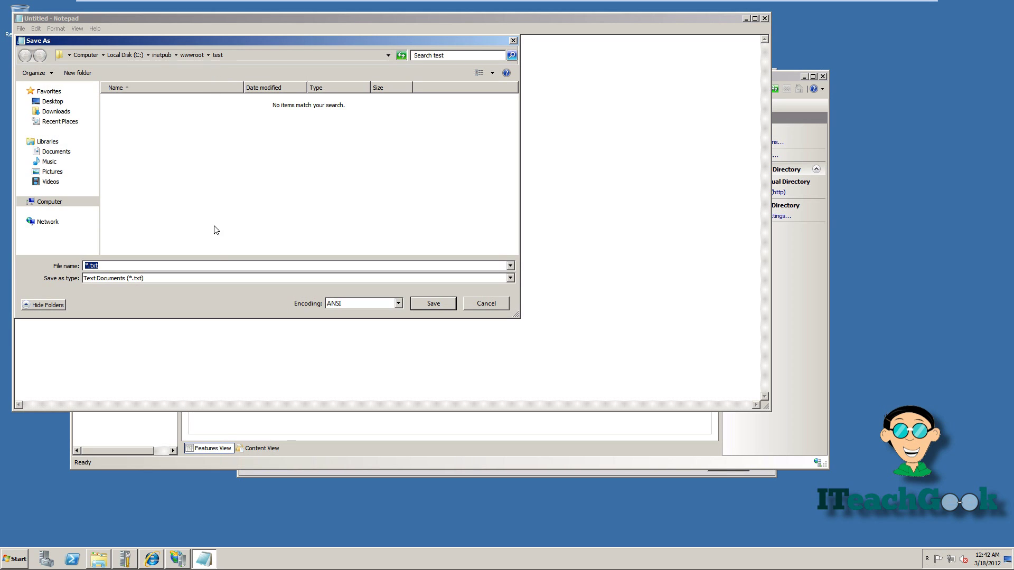
click(508, 278)
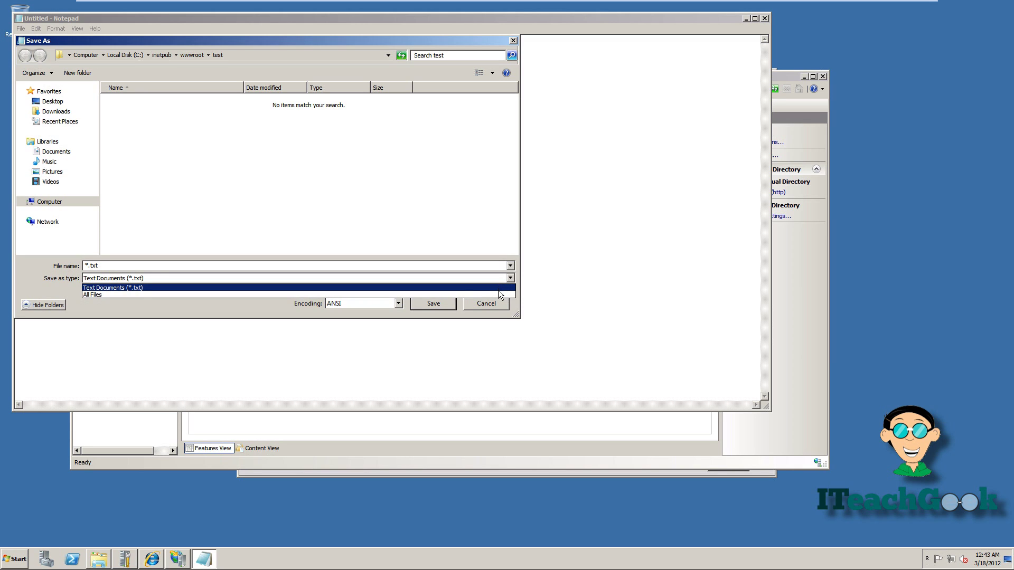
click(498, 294)
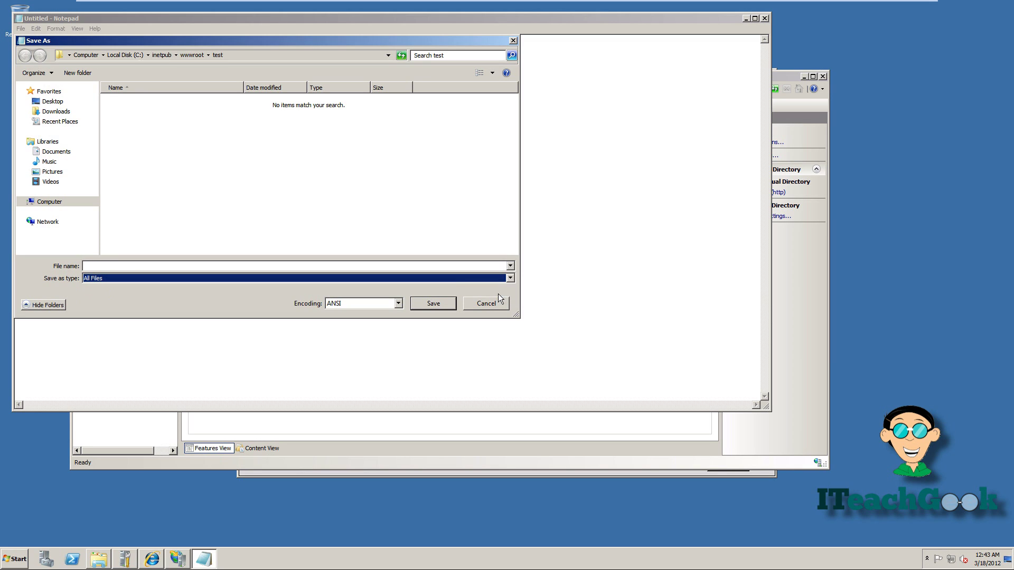
click(460, 267)
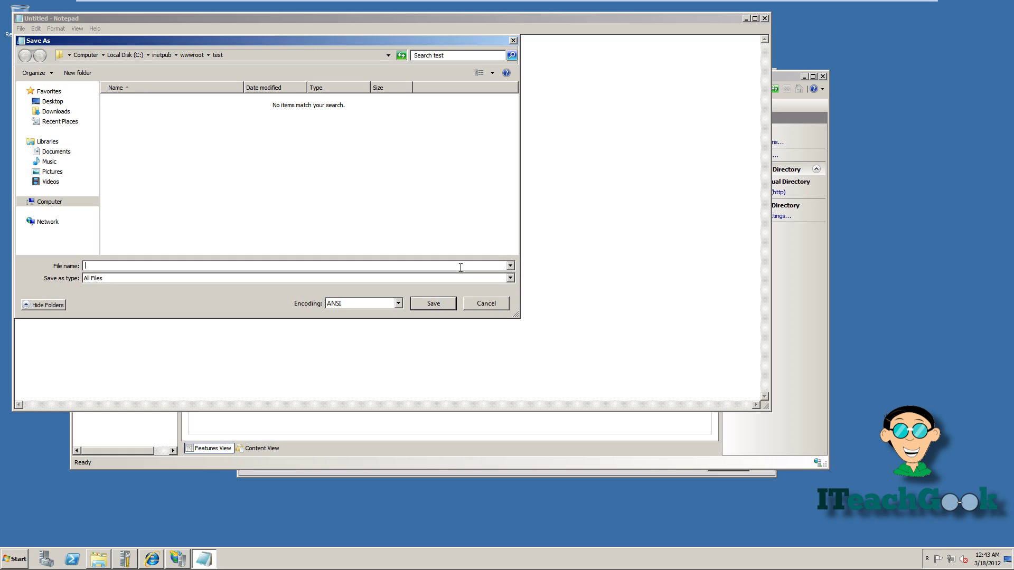
text(index.html)
click(433, 304)
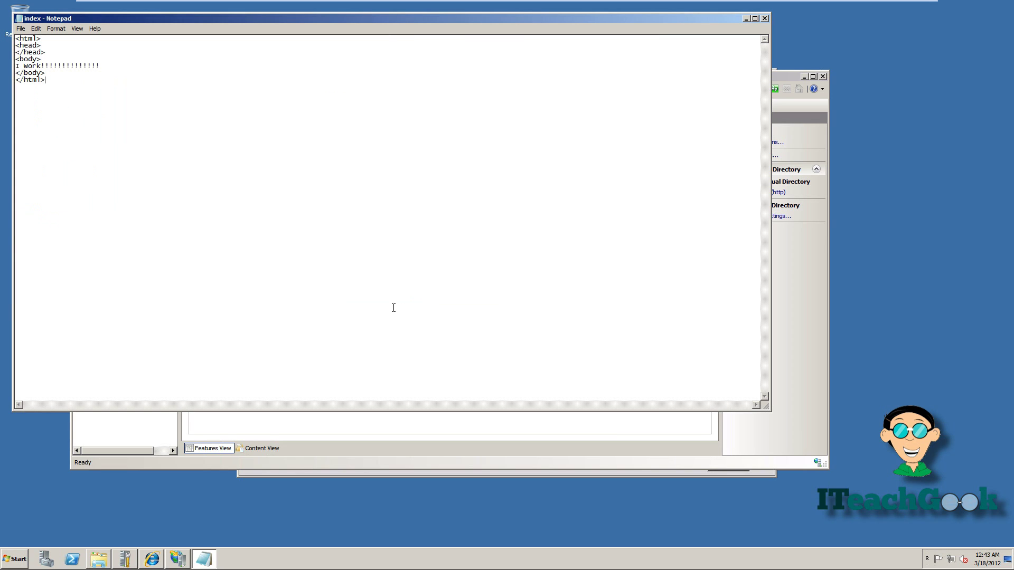
click(777, 22)
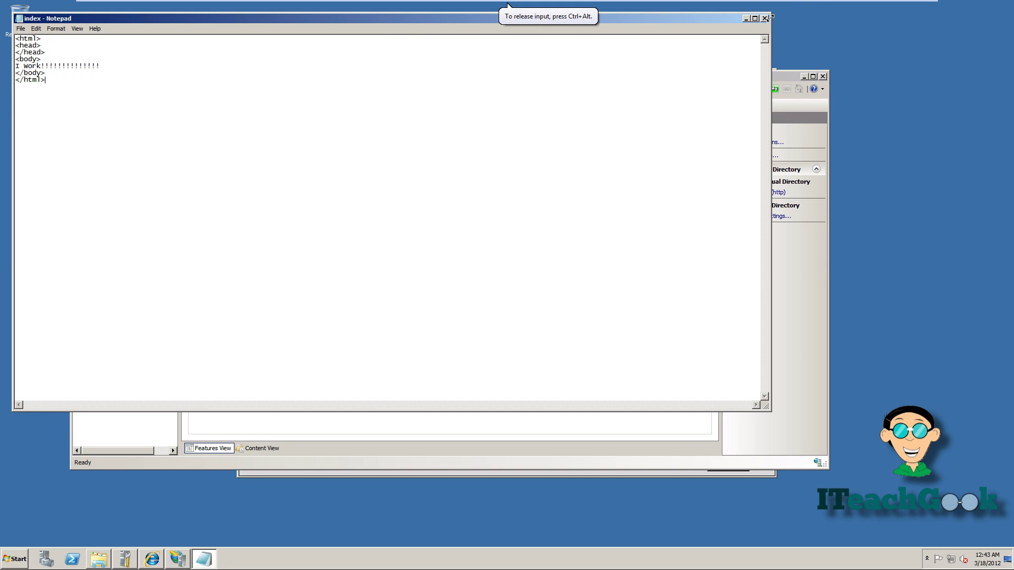
click(765, 18)
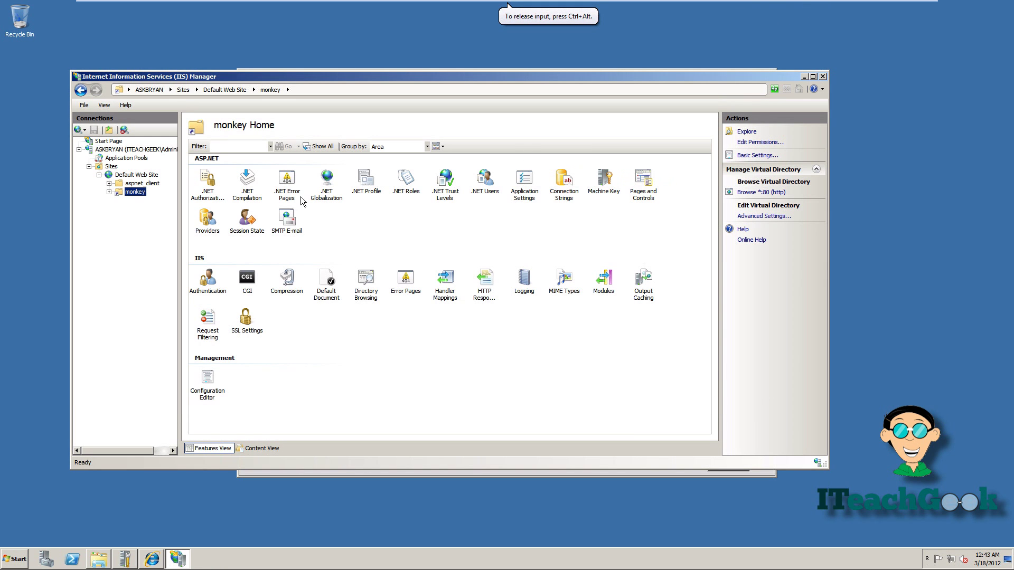
click(152, 559)
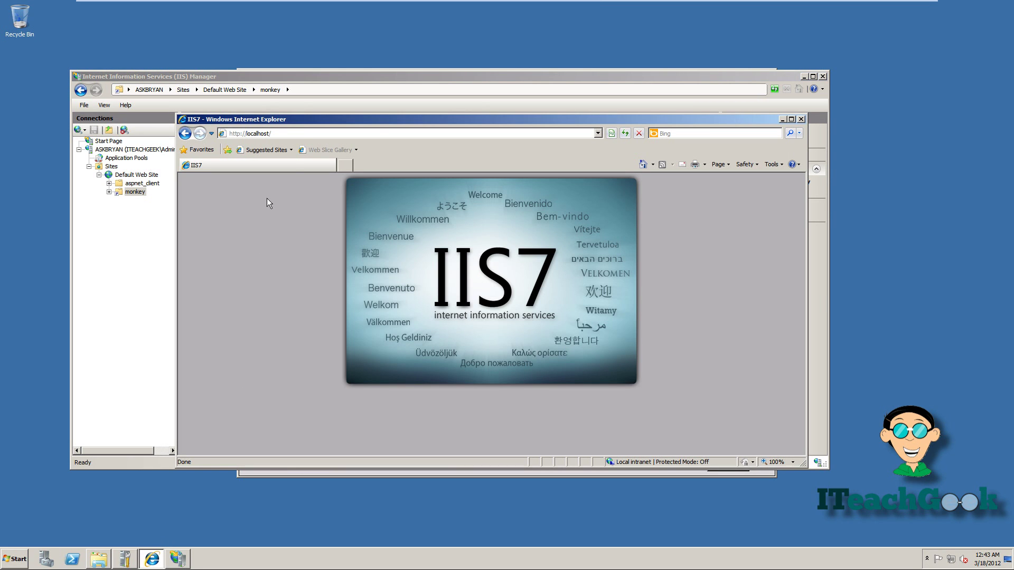
click(309, 135)
click(310, 134)
text(mon)
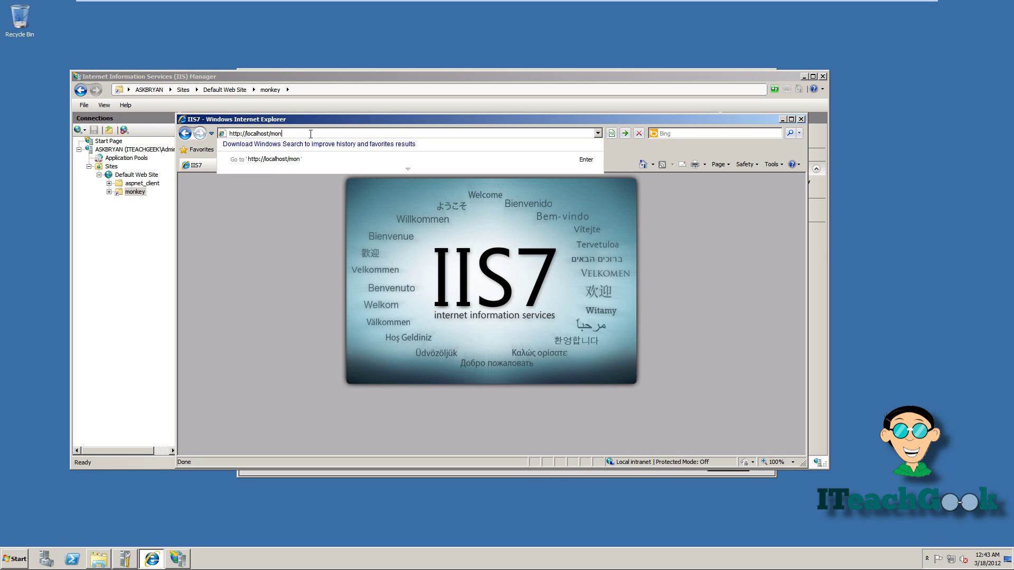
text(key)
key(Return)
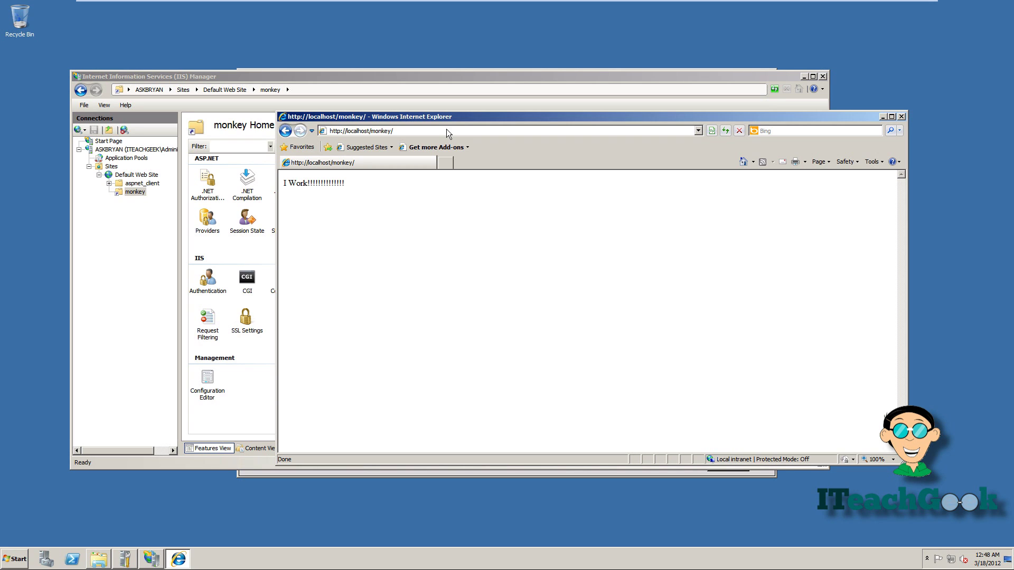
click(880, 116)
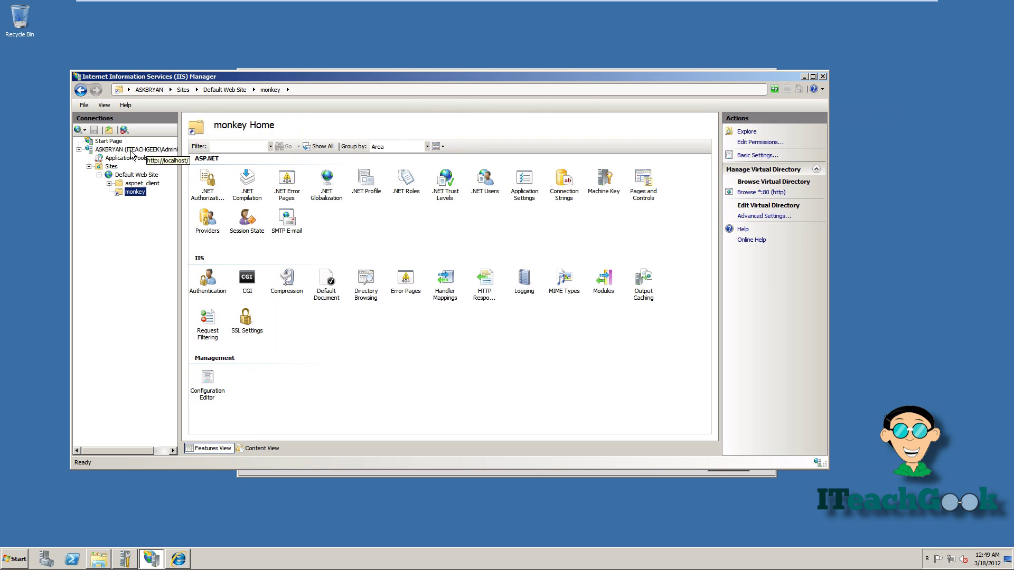
- Enable Directory Browsing on aspnet_client with Long date unchecked, apply it, and return to the browser
click(137, 184)
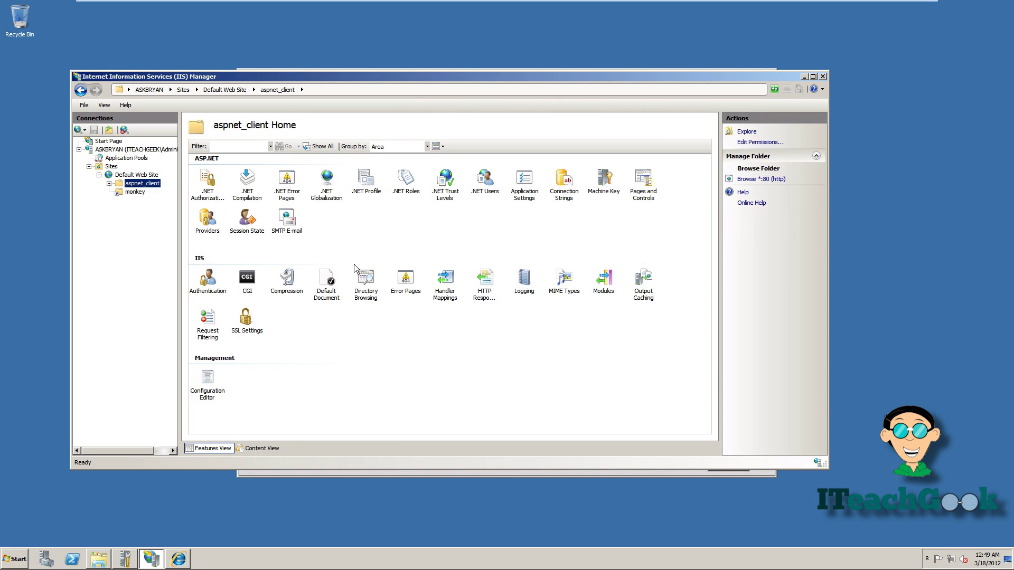
double_click(365, 278)
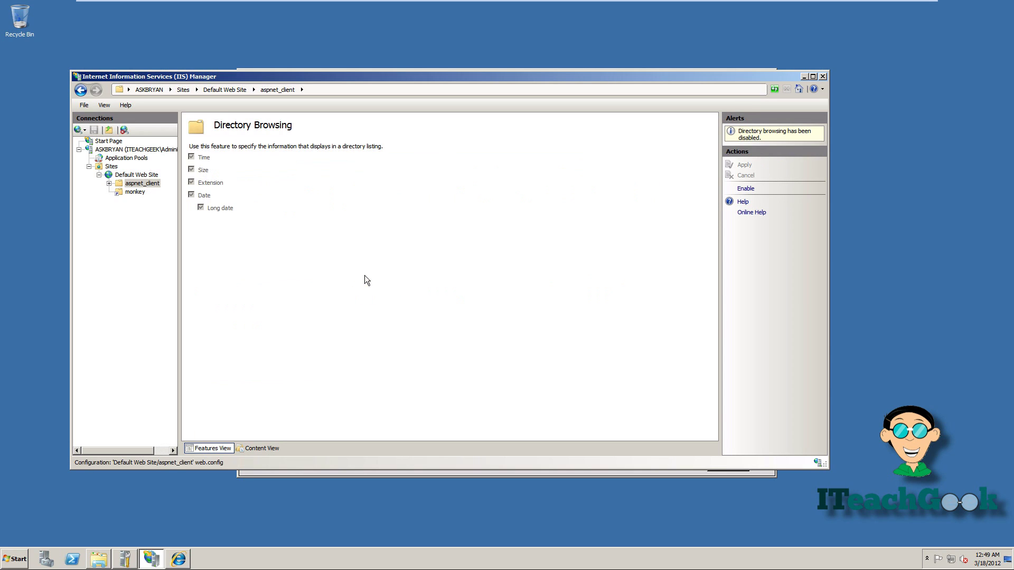
click(745, 189)
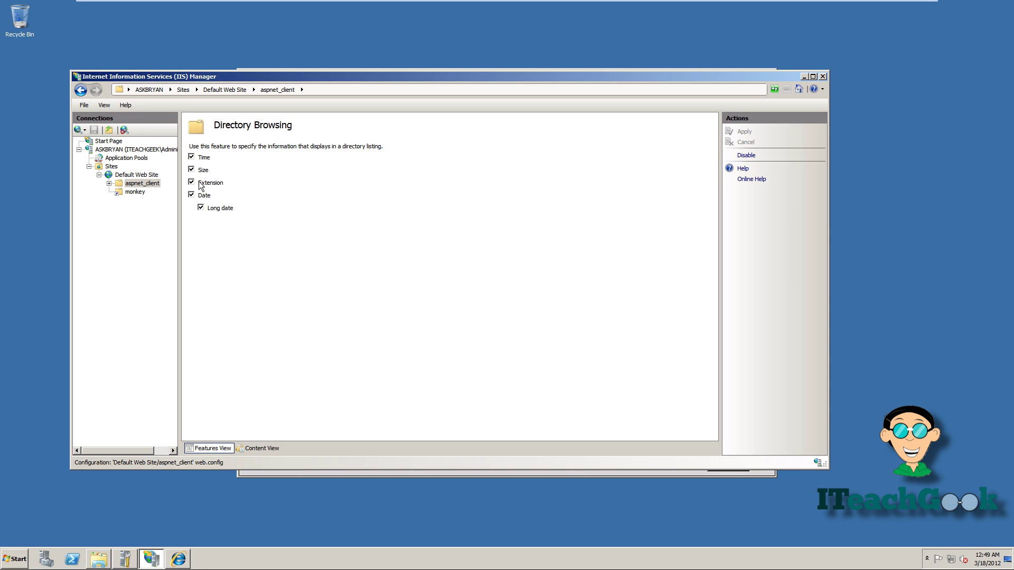
click(201, 208)
click(744, 132)
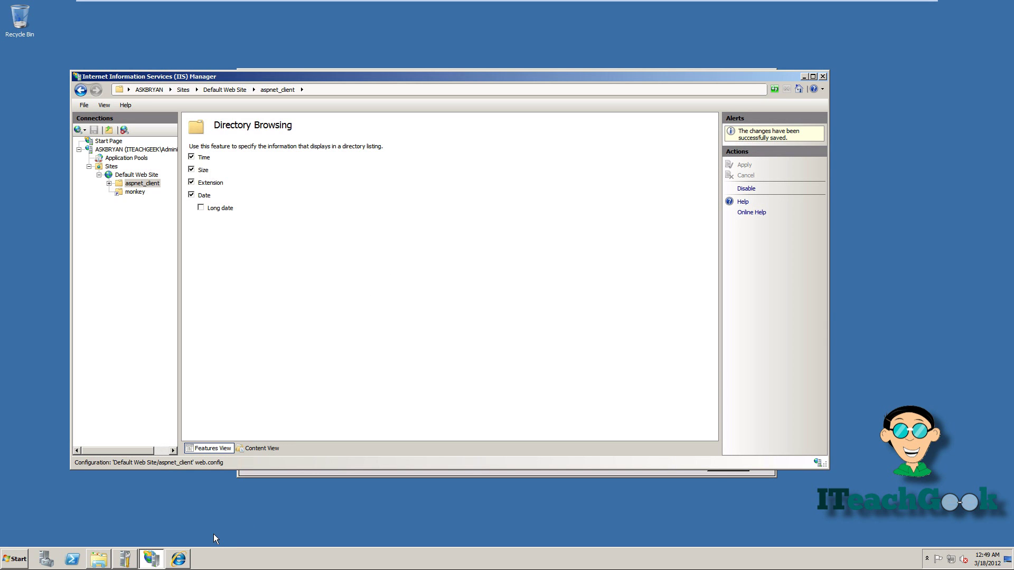
click(185, 553)
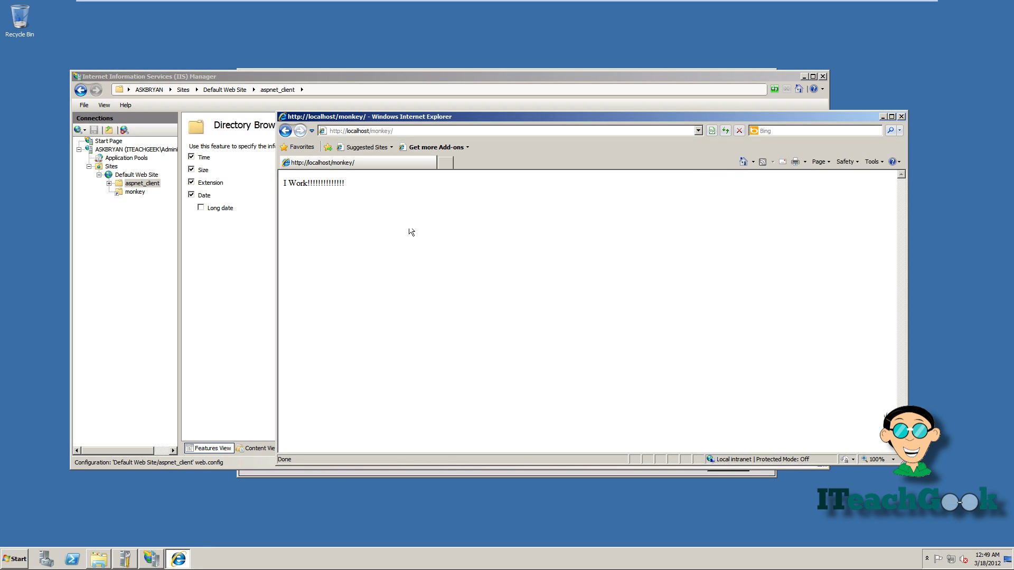
click(476, 132)
click(478, 130)
key(BackSpace)
key(BackSpace)
key(BackSpace)
key(BackSpace)
key(BackSpace)
key(BackSpace)
key(BackSpace)
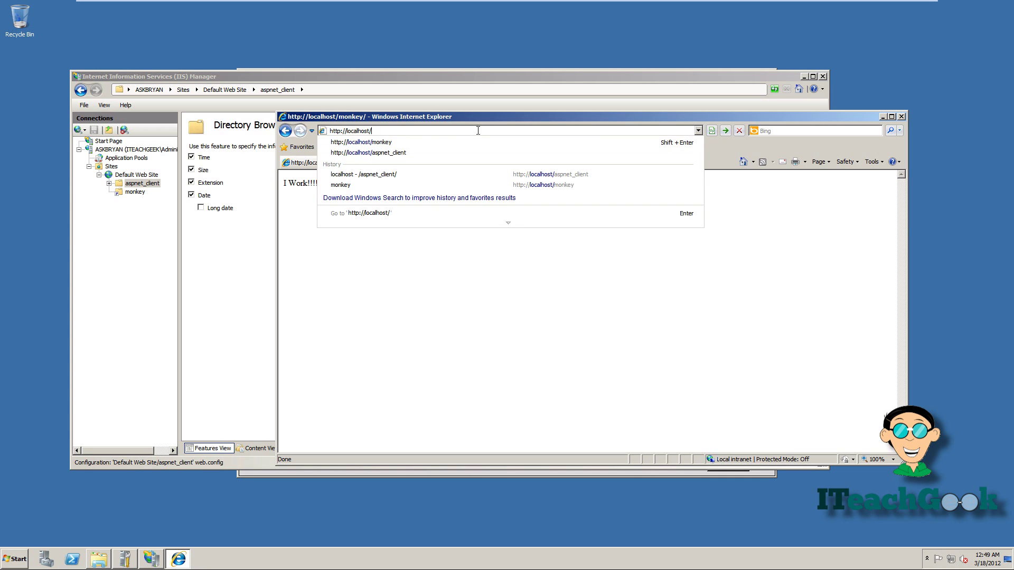
key(Down)
key(Down)
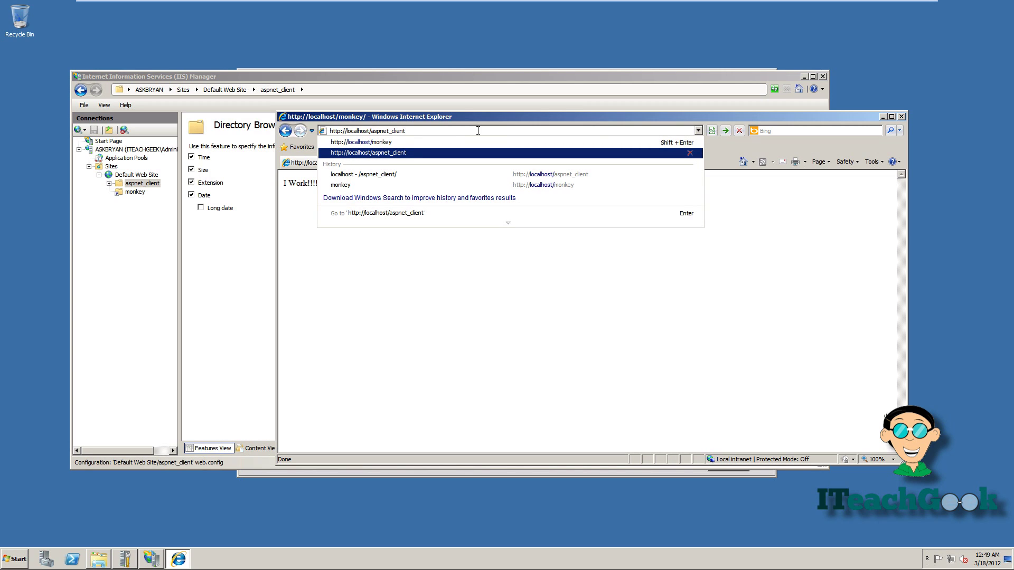
key(Return)
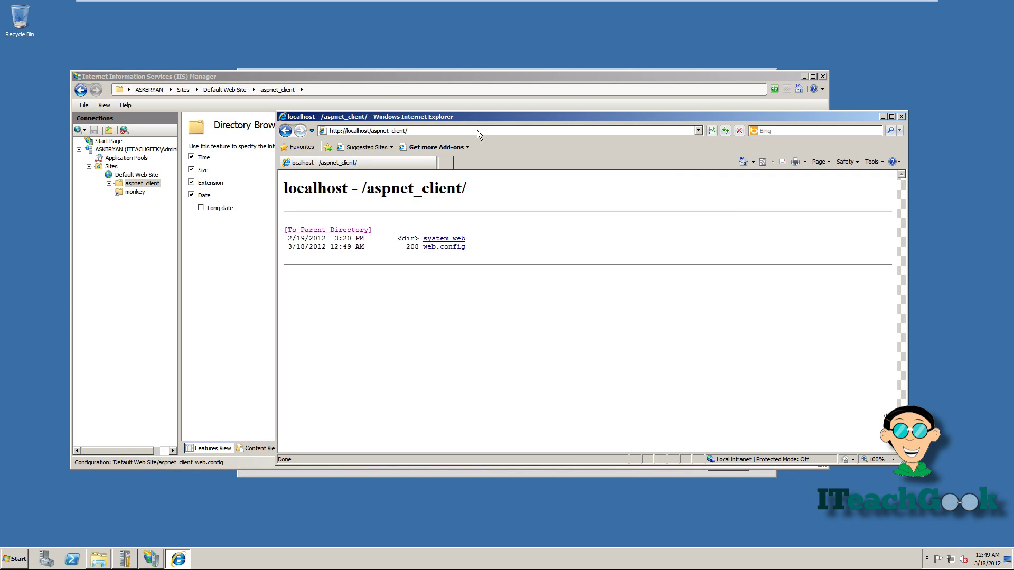